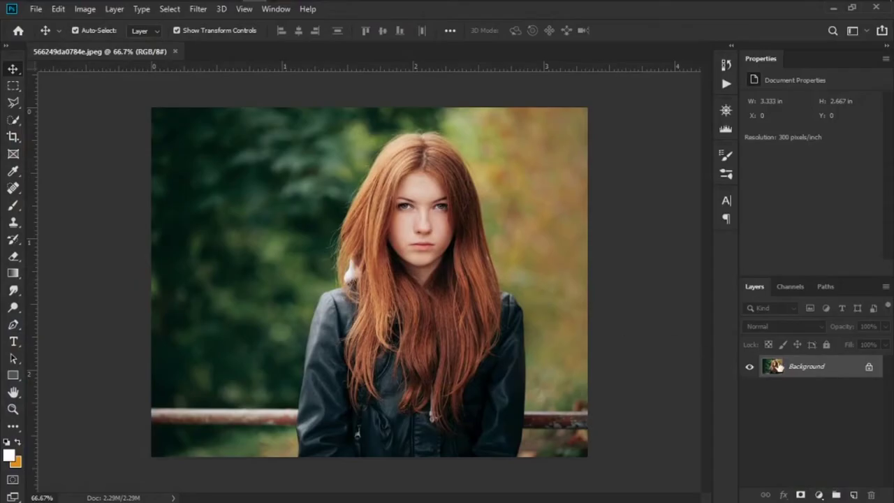
# Step: Duplicate the Background layer into a Background copy layer above the original
pyautogui.moveTo(796, 370); pyautogui.dragTo(853, 494)
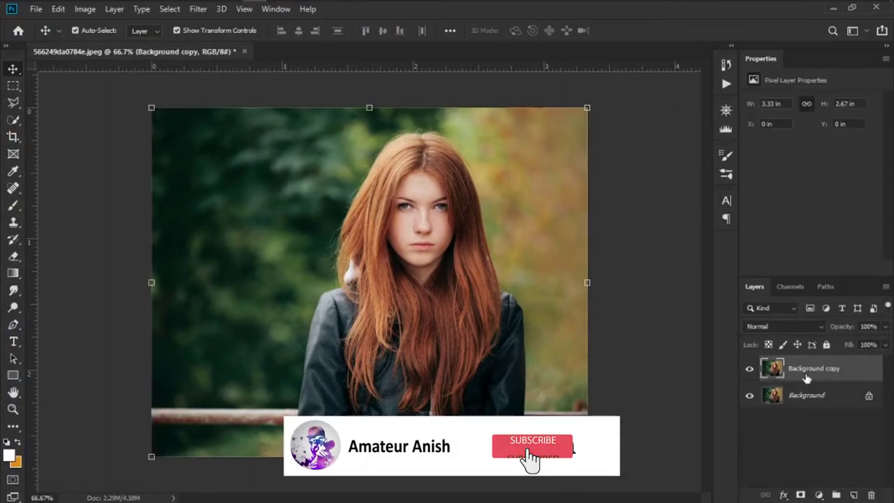
pyautogui.click(12, 119)
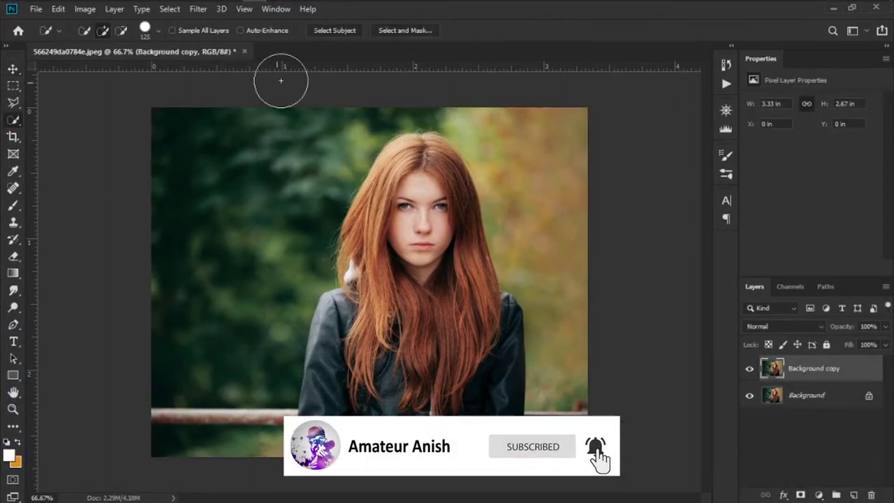
# Step: Select the woman as subject and refine it with a 2 px edge radius, previewed in black and white
pyautogui.click(334, 30)
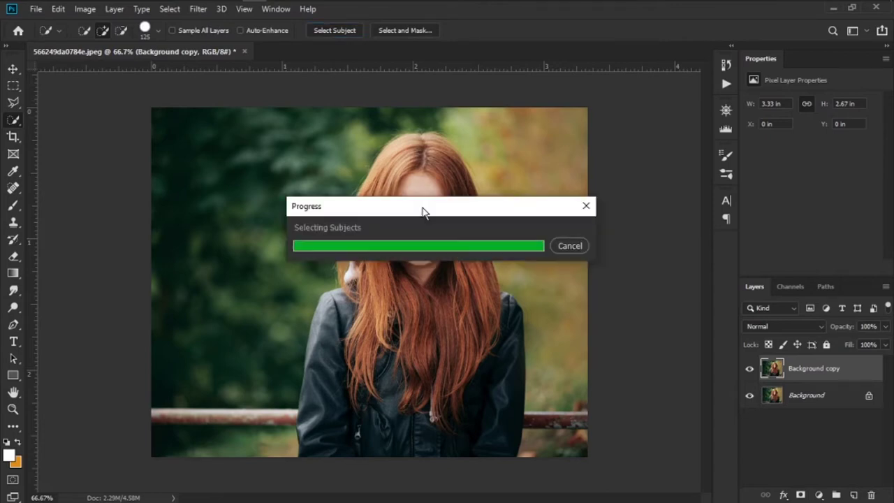
pyautogui.click(394, 32)
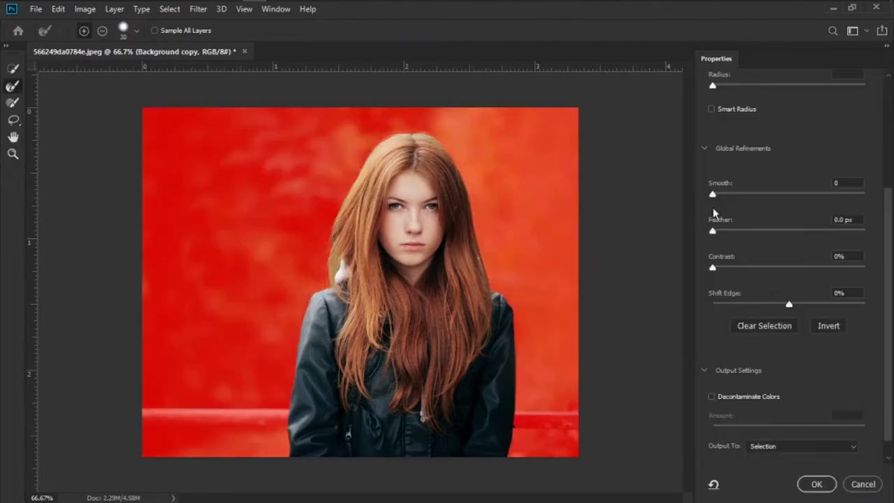
pyautogui.scroll(2, 714, 213)
pyautogui.moveTo(712, 117); pyautogui.dragTo(726, 120)
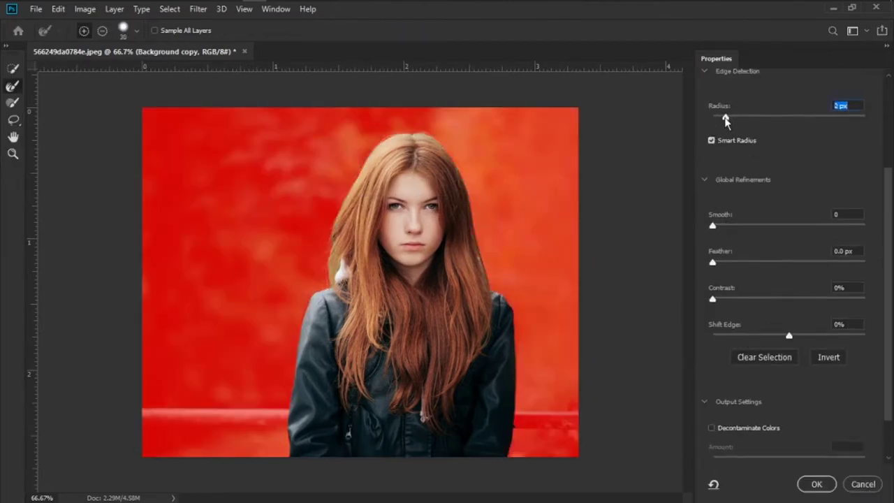
pyautogui.scroll(-1, 806, 379)
pyautogui.scroll(2, 780, 312)
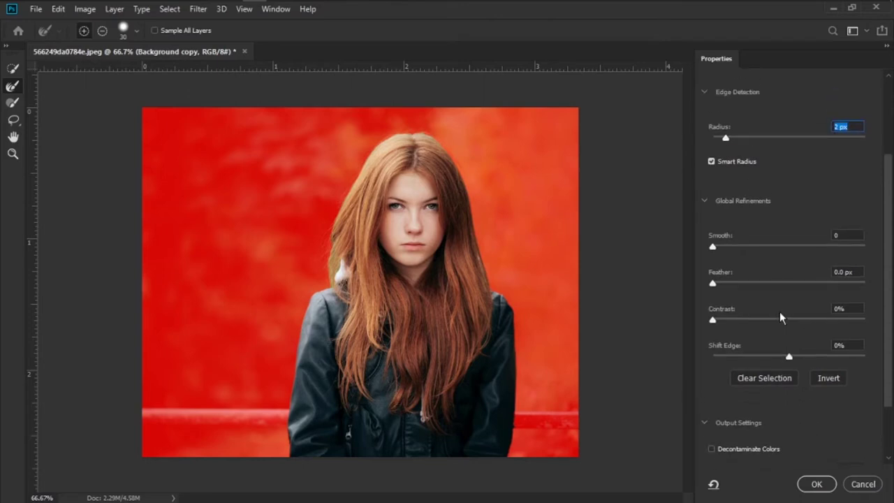
pyautogui.scroll(2, 724, 110)
pyautogui.scroll(1, 726, 108)
pyautogui.scroll(3, 750, 105)
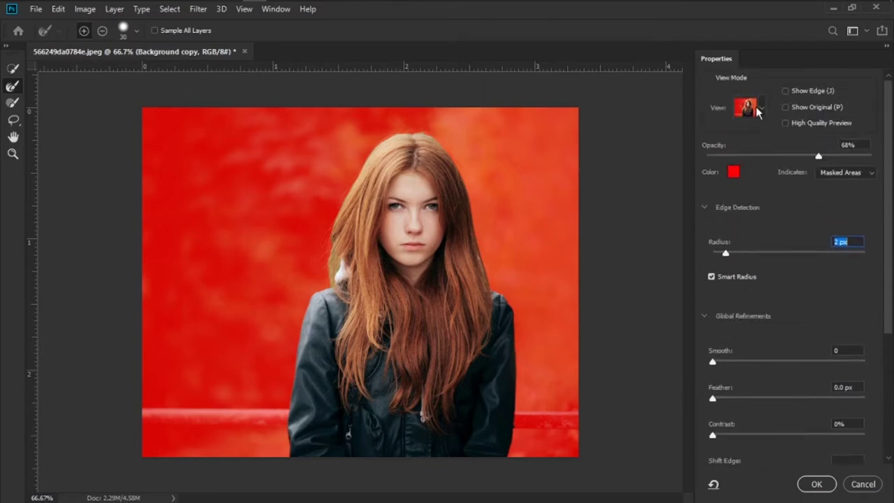
pyautogui.click(754, 108)
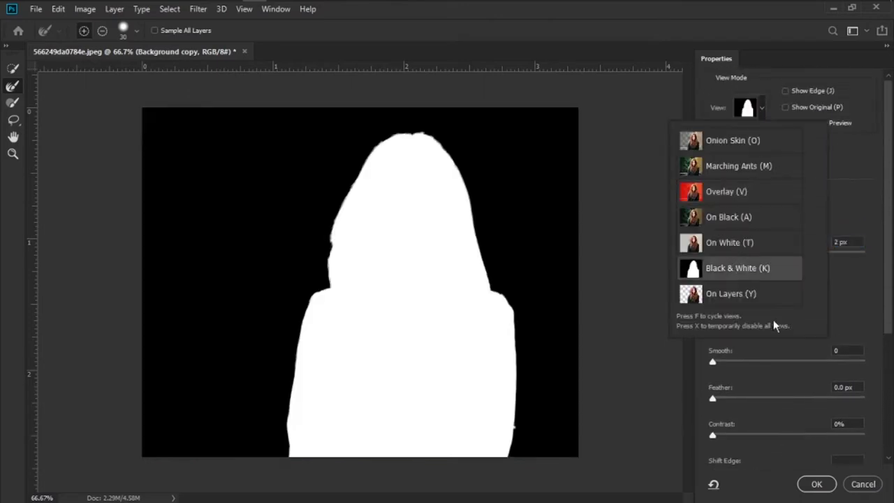
pyautogui.click(751, 271)
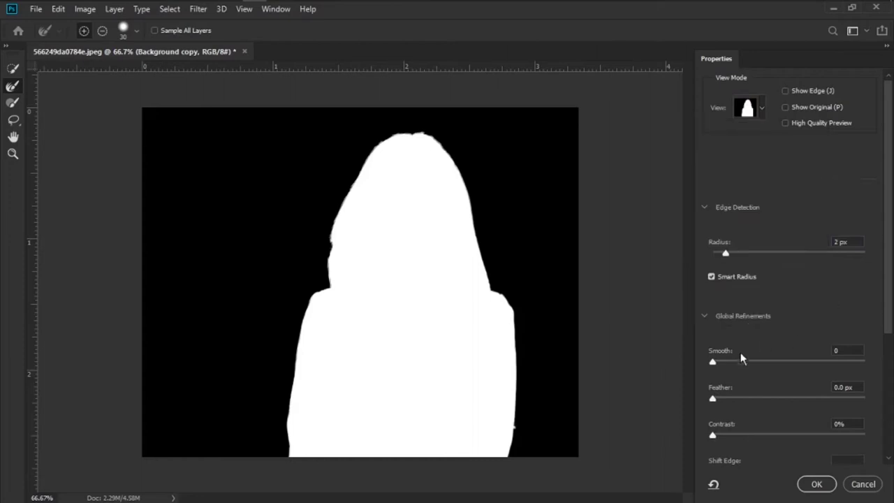
# Step: Feather the mask edges 0.6 px and output as a new layer with layer mask
pyautogui.moveTo(734, 395); pyautogui.dragTo(719, 398)
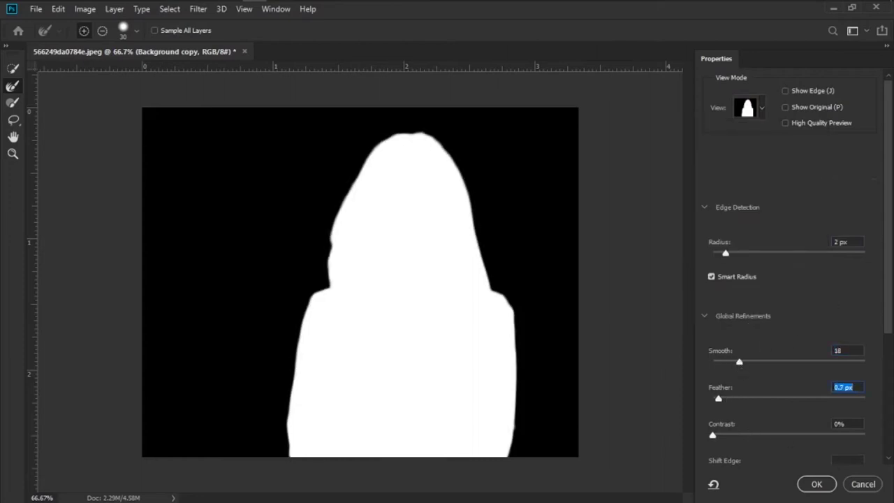
pyautogui.scroll(-1, 830, 366)
pyautogui.scroll(-2, 828, 366)
pyautogui.scroll(-2, 828, 366)
pyautogui.scroll(-1, 858, 432)
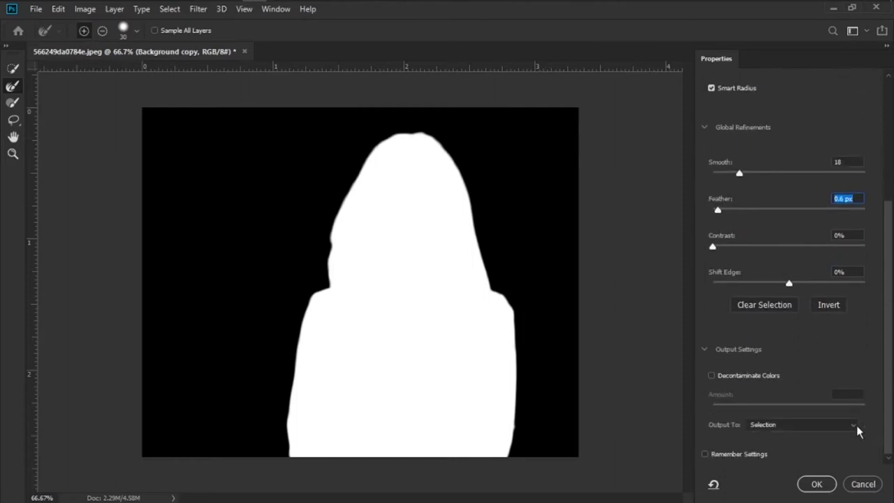
pyautogui.click(847, 428)
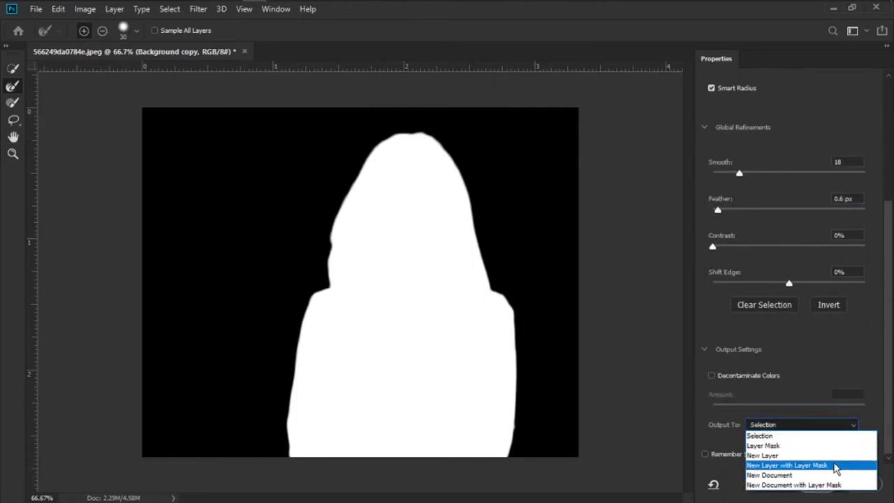
pyautogui.click(835, 467)
pyautogui.click(817, 484)
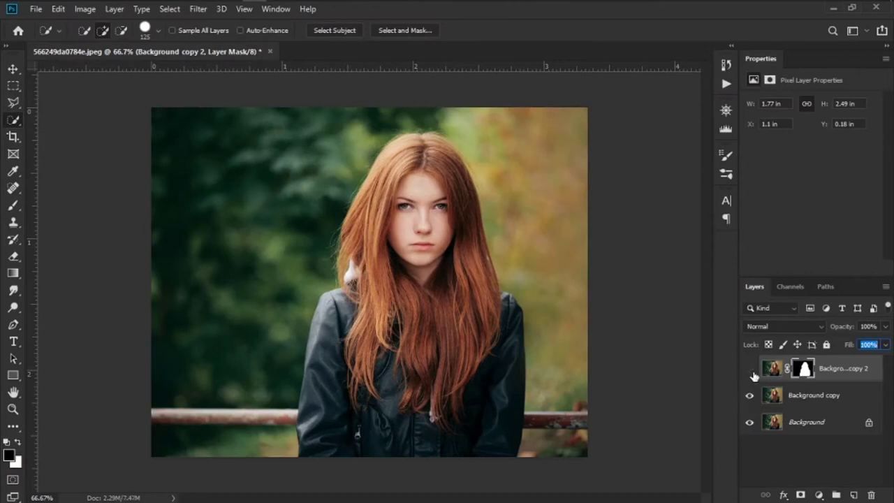
# Step: Select the woman on the Background copy layer and expand the selection by 10 px
pyautogui.moveTo(749, 395); pyautogui.dragTo(749, 422)
pyautogui.click(750, 368)
pyautogui.click(750, 368)
pyautogui.click(790, 394)
pyautogui.press('v')
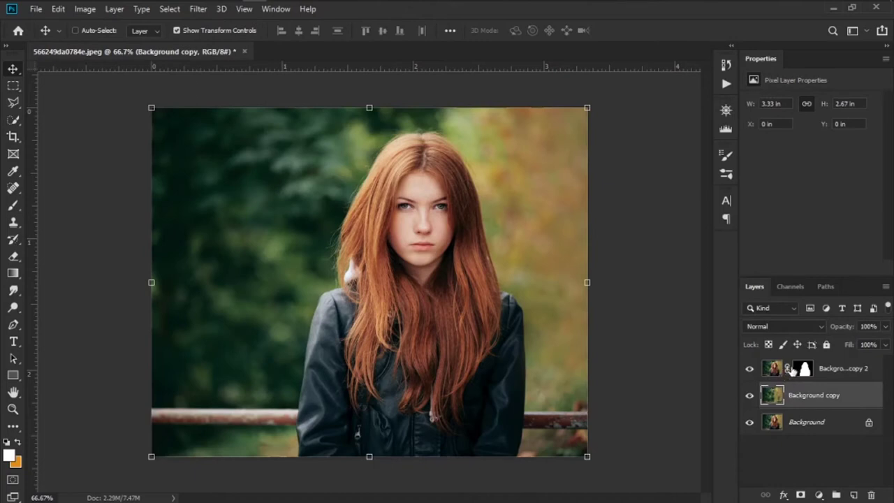
pyautogui.keyDown('ctrl'); pyautogui.click(802, 368); pyautogui.keyUp('ctrl')
pyautogui.click(75, 30)
pyautogui.click(170, 8)
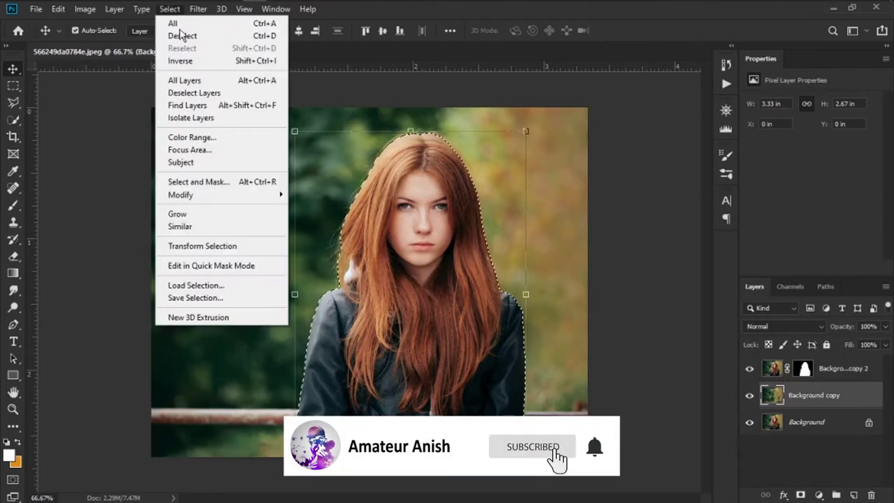
pyautogui.moveTo(181, 195)
pyautogui.click(313, 219)
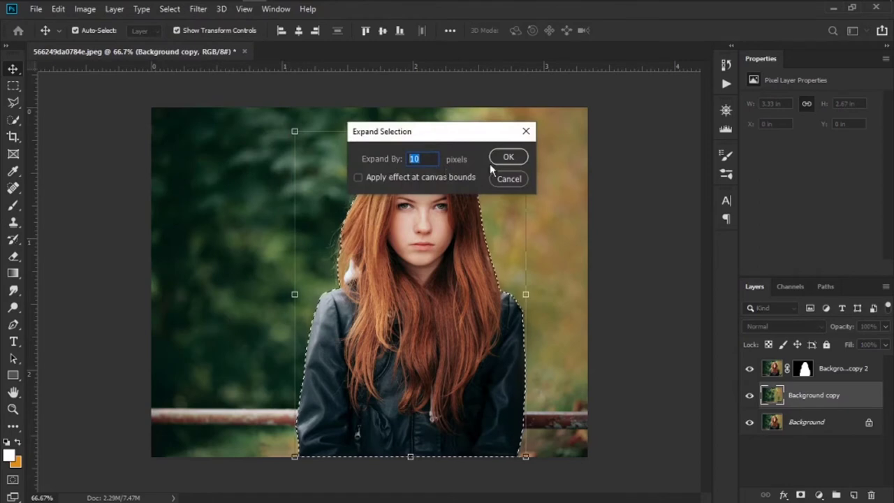
pyautogui.click(498, 159)
# Step: Content-Aware Fill the selection, deselect, and hide the cut-out layer to inspect the fill
pyautogui.click(58, 8)
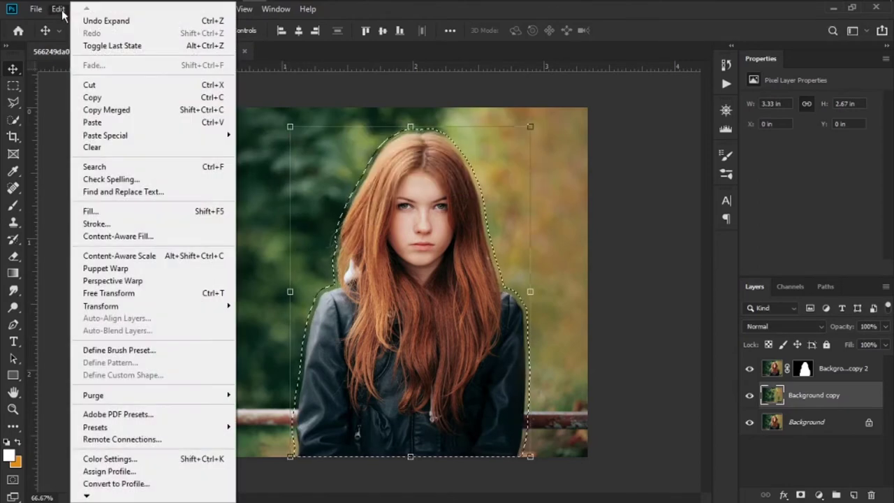
pyautogui.click(131, 211)
pyautogui.click(443, 135)
pyautogui.click(444, 193)
pyautogui.click(524, 134)
pyautogui.press('v')
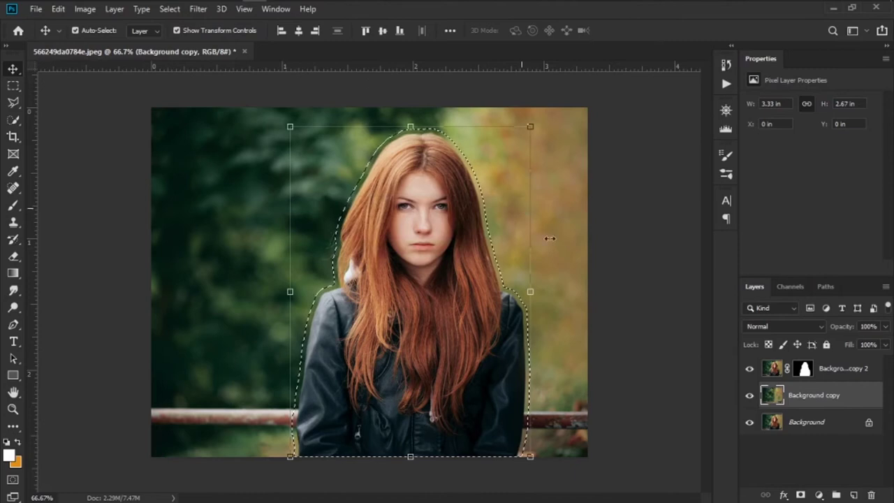
pyautogui.hotkey('ctrl', 'd')
pyautogui.click(750, 370)
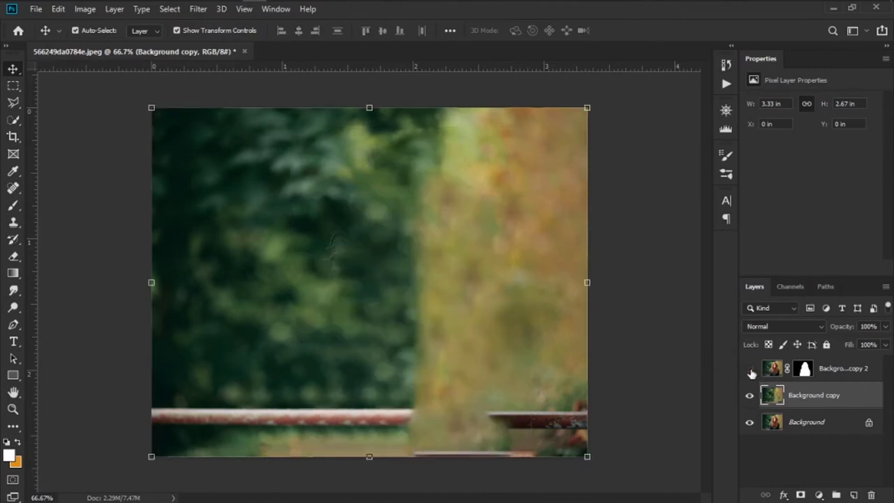
# Step: Spot-heal the leftover patch and the railing gap, then show the cut-out woman again
pyautogui.click(13, 187)
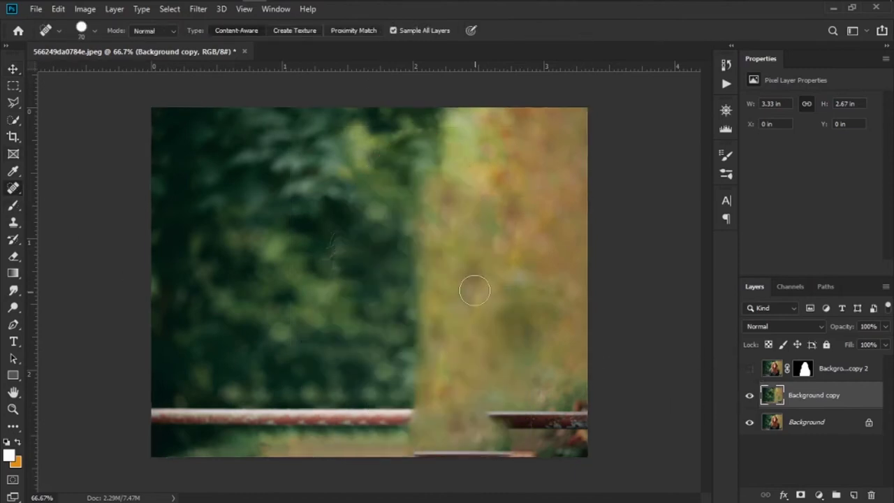
pyautogui.moveTo(368, 168)
pyautogui.mouseDown()
pyautogui.moveTo(335, 210)
pyautogui.moveTo(337, 283)
pyautogui.mouseUp()
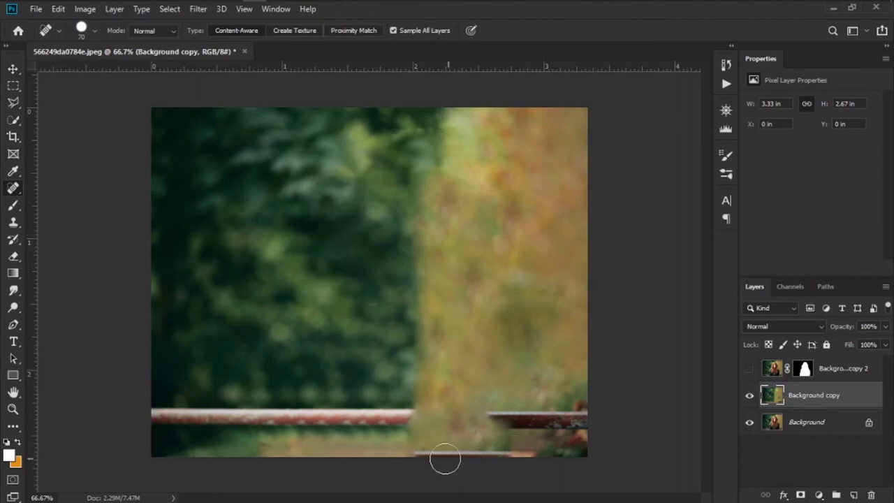
pyautogui.moveTo(403, 449); pyautogui.dragTo(529, 456)
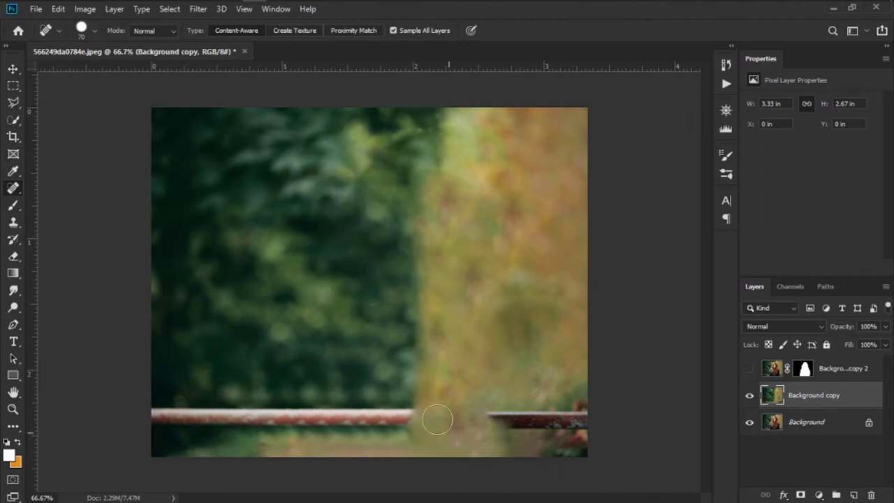
pyautogui.click(750, 368)
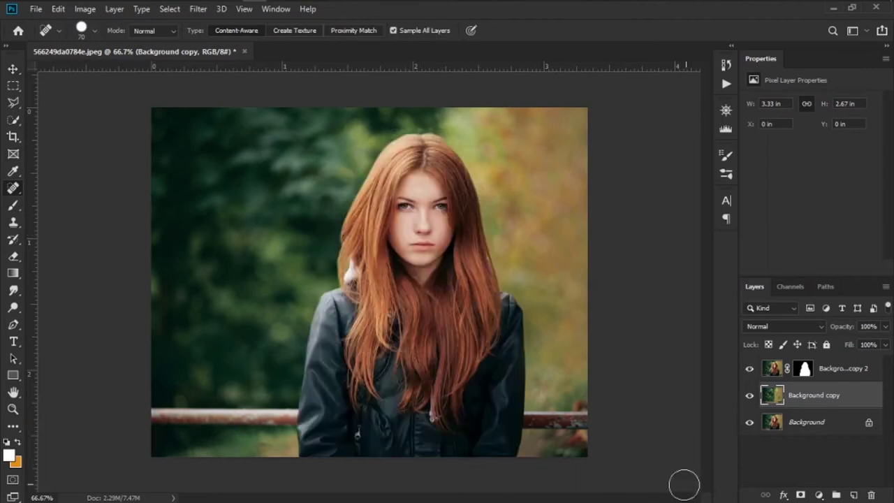
# Step: Crop in the left, right and bottom edges to 2.37 × 2.23 in around the woman
pyautogui.press('c')
pyautogui.moveTo(151, 282); pyautogui.dragTo(213, 292)
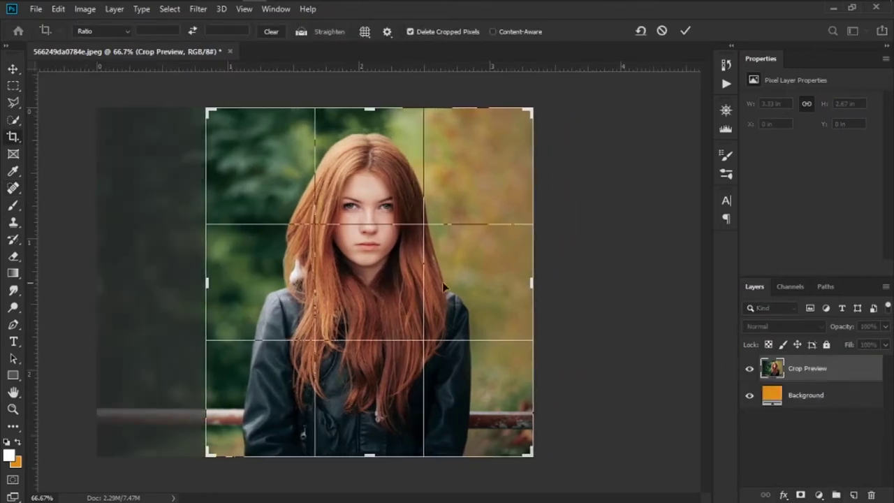
pyautogui.moveTo(527, 285); pyautogui.dragTo(521, 283)
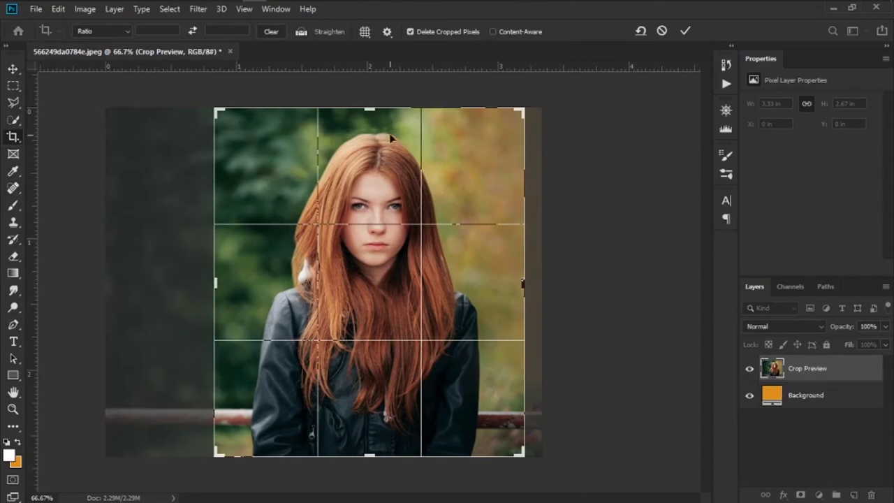
pyautogui.moveTo(371, 455); pyautogui.dragTo(379, 427)
pyautogui.press('Return')
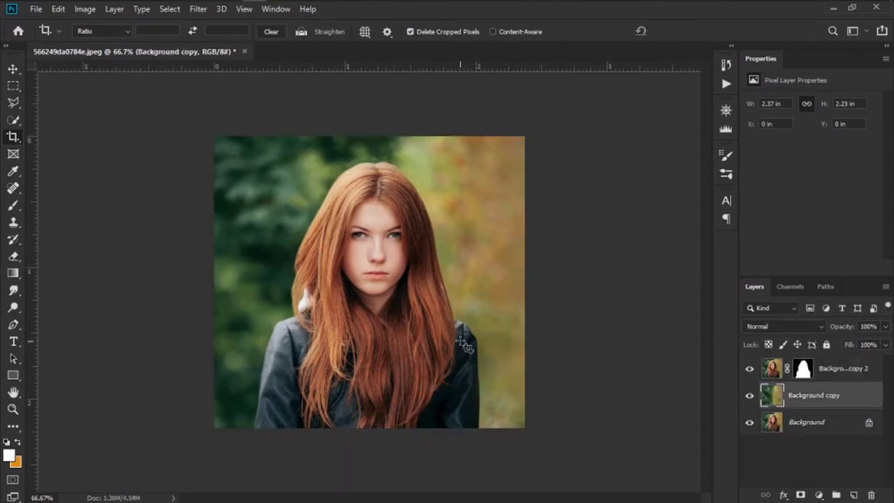
pyautogui.click(13, 69)
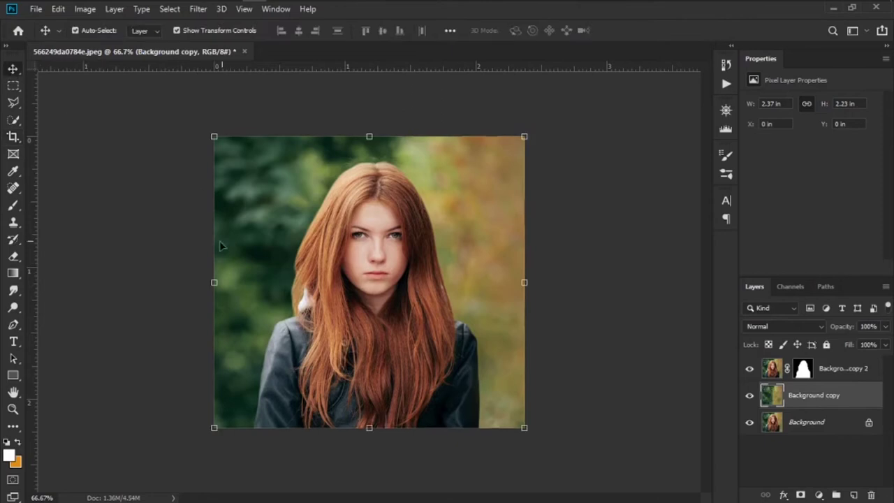
pyautogui.click(137, 240)
# Step: Place the chain-link fence PNG into the document as an embedded layer
pyautogui.click(36, 8)
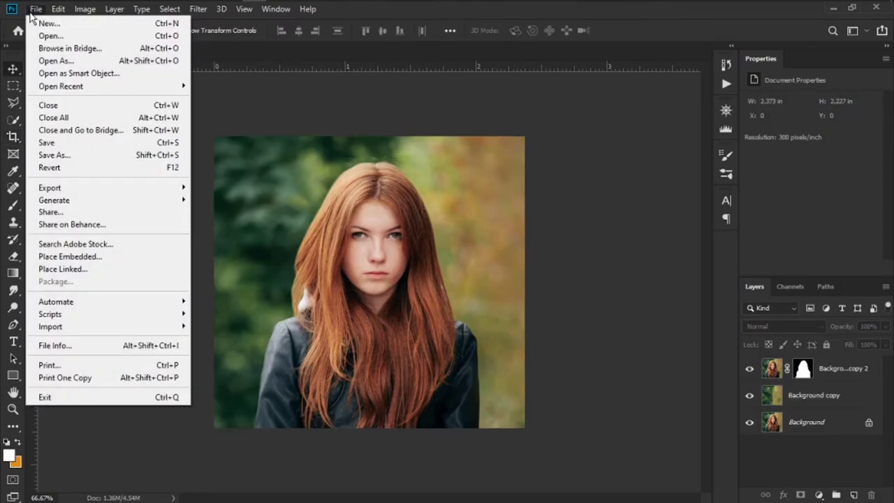
pyautogui.click(76, 255)
pyautogui.scroll(-2, 52, 192)
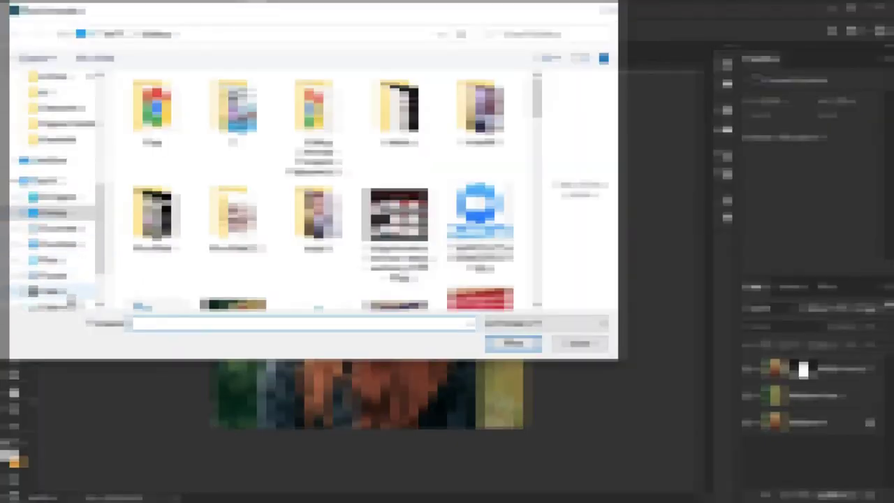
pyautogui.click(56, 118)
pyautogui.click(379, 213)
pyautogui.click(499, 342)
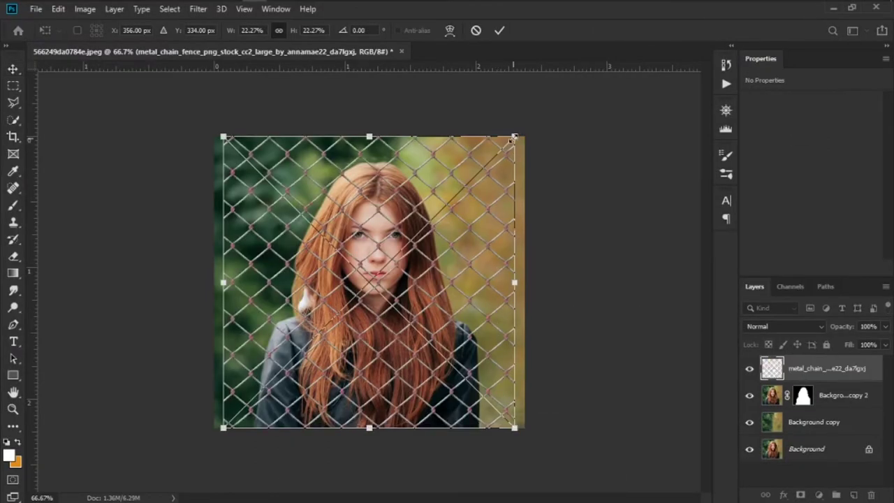
# Step: Scale the fence to about 36%, nudge it up and right, and commit it
pyautogui.moveTo(513, 138); pyautogui.dragTo(620, 32)
pyautogui.moveTo(225, 431); pyautogui.dragTo(151, 497)
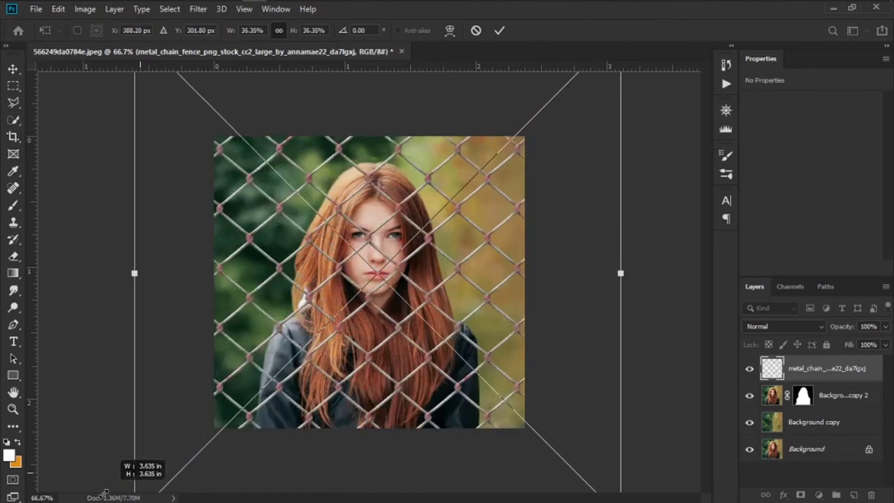
pyautogui.moveTo(364, 305); pyautogui.dragTo(377, 292)
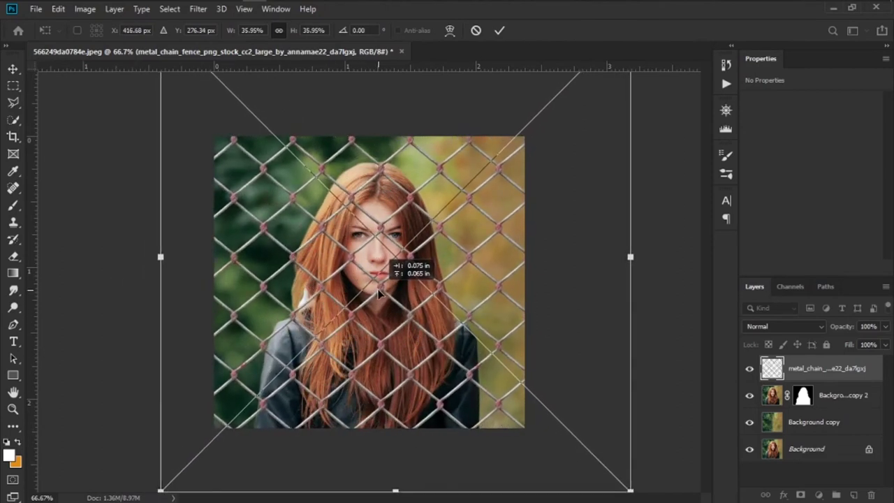
pyautogui.moveTo(377, 291); pyautogui.dragTo(376, 291)
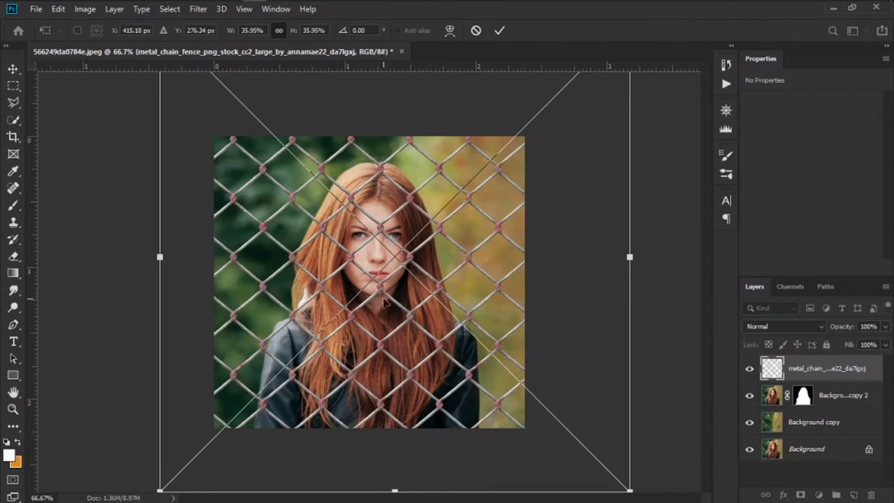
pyautogui.press('Return')
pyautogui.click(683, 329)
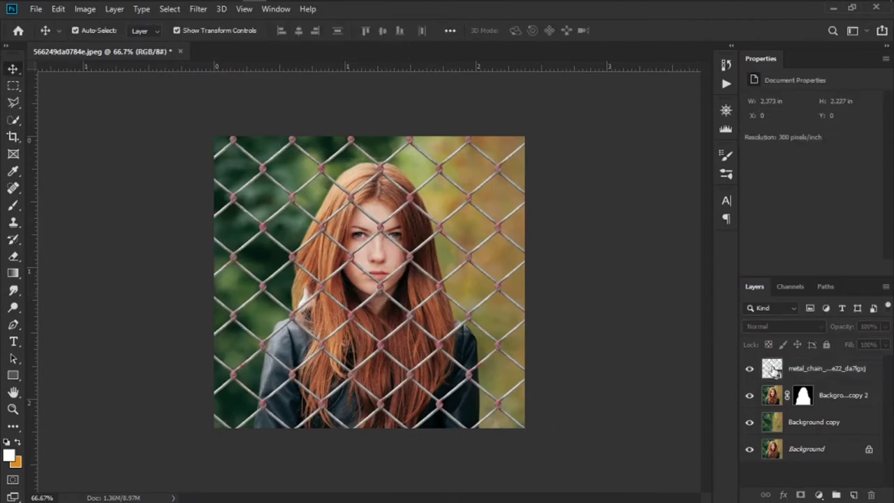
# Step: Rename the cut-out layer to 'subject' and the Background copy layer to 'background'
pyautogui.click(802, 395)
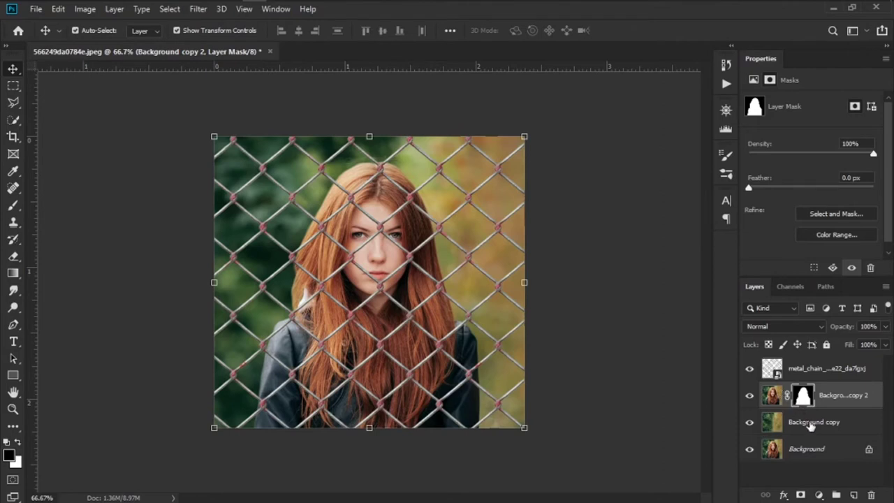
pyautogui.doubleClick(841, 396)
pyautogui.press('BackSpace')
pyautogui.write('subject')
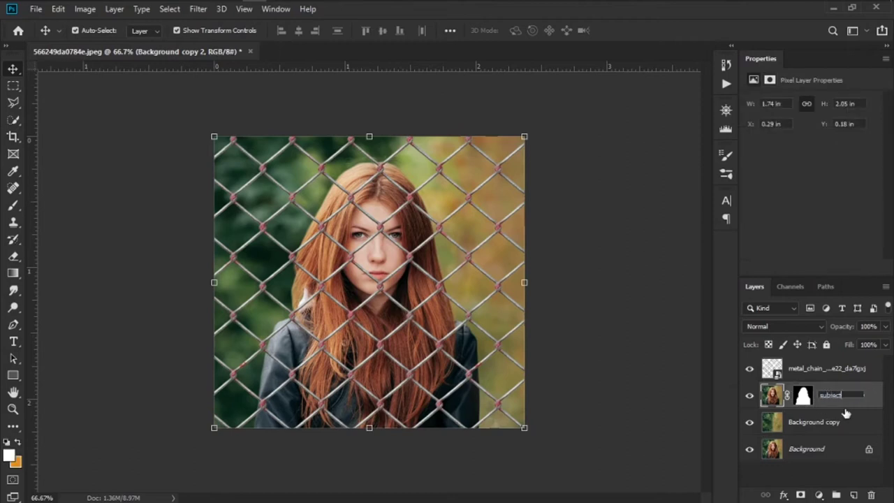
pyautogui.press('Return')
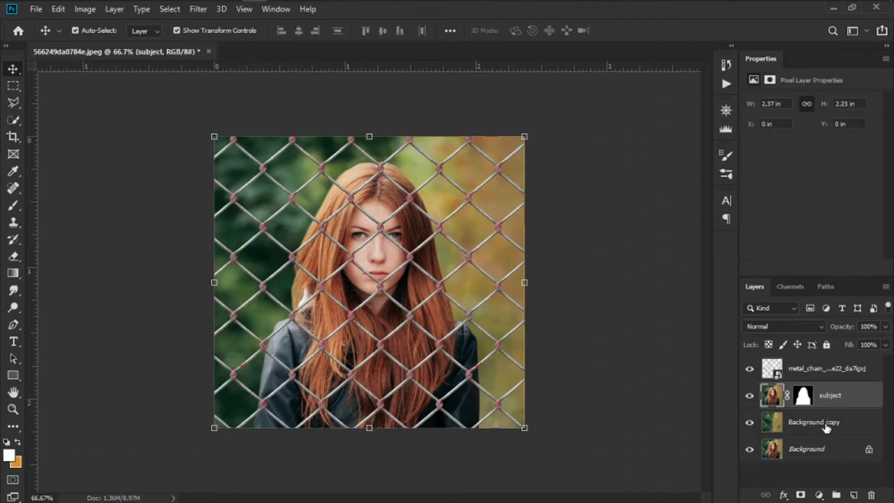
pyautogui.doubleClick(827, 424)
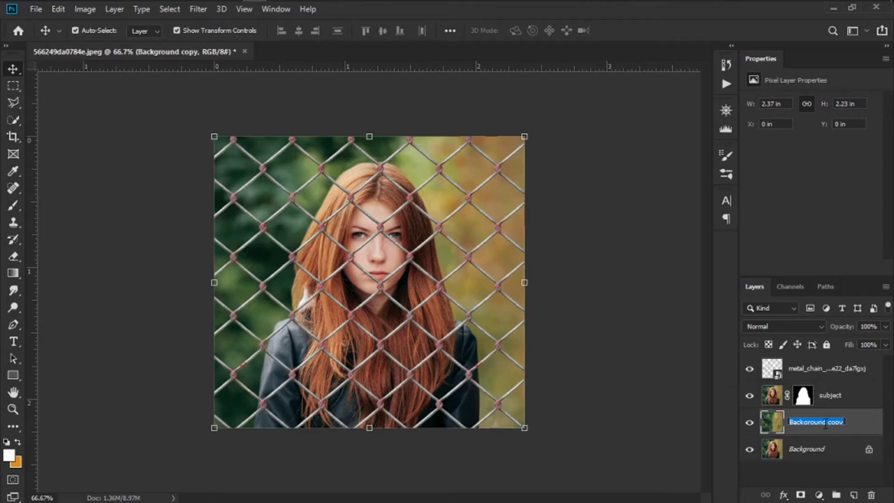
pyautogui.write('bac')
pyautogui.write('d')
pyautogui.press('Return')
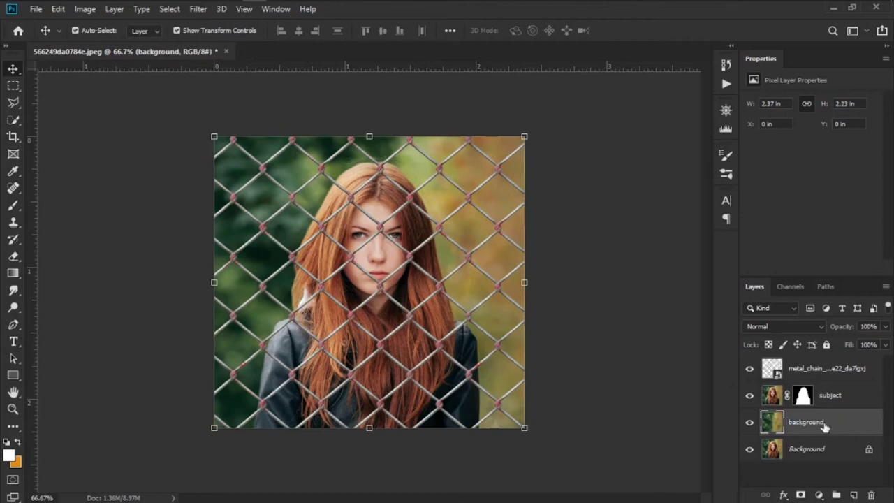
# Step: Rename the fence layer to 'wire fence' and target the subject layer's mask
pyautogui.click(824, 370)
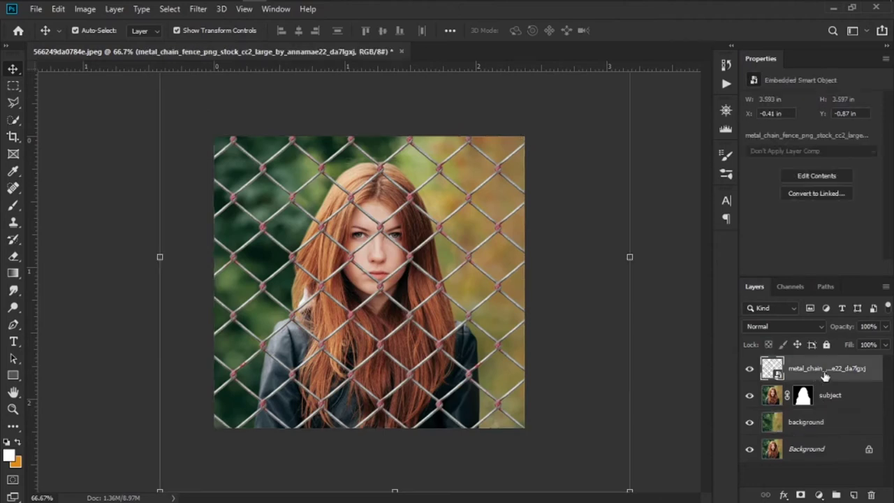
pyautogui.doubleClick(828, 368)
pyautogui.write('m')
pyautogui.press('Return')
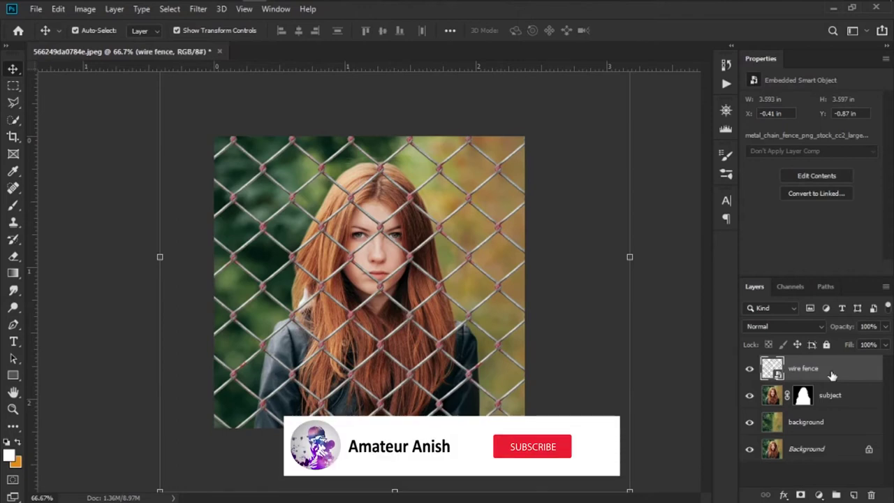
pyautogui.click(831, 395)
pyautogui.click(804, 395)
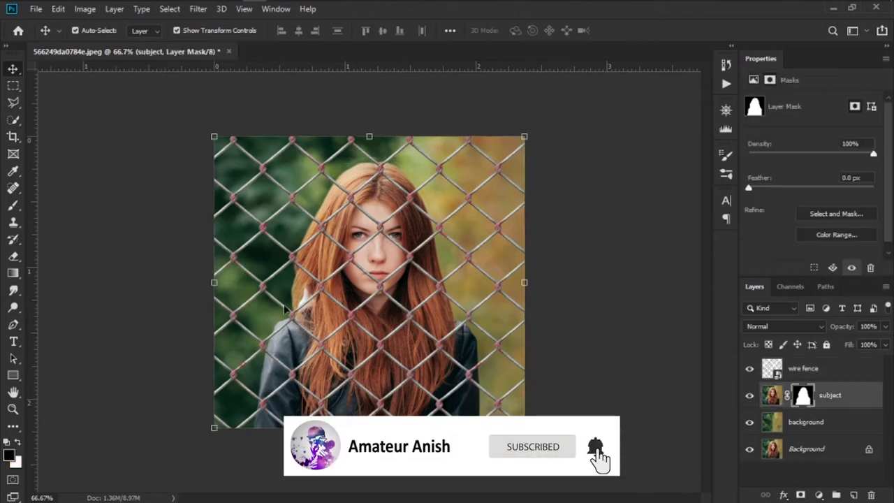
pyautogui.click(14, 205)
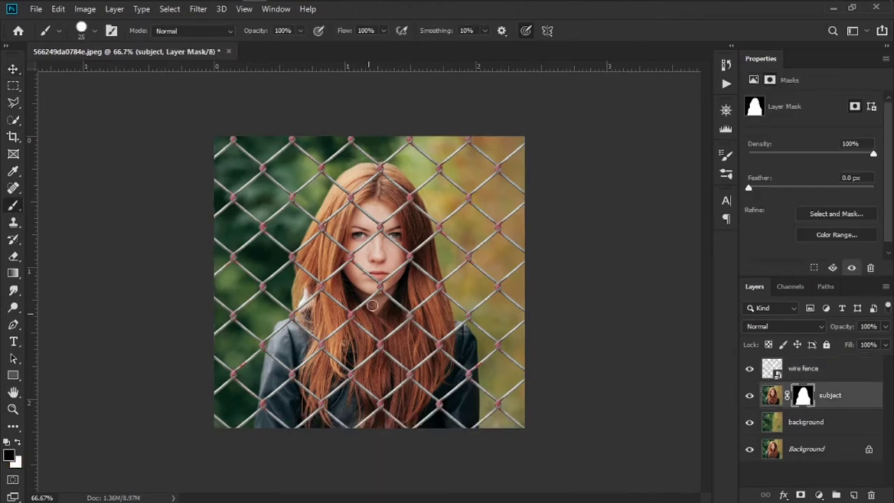
# Step: Mask out the woman's hair inside fence diamonds at the top and sides of her head
pyautogui.hotkey('ctrl', '1')
pyautogui.scroll(3, 381, 255)
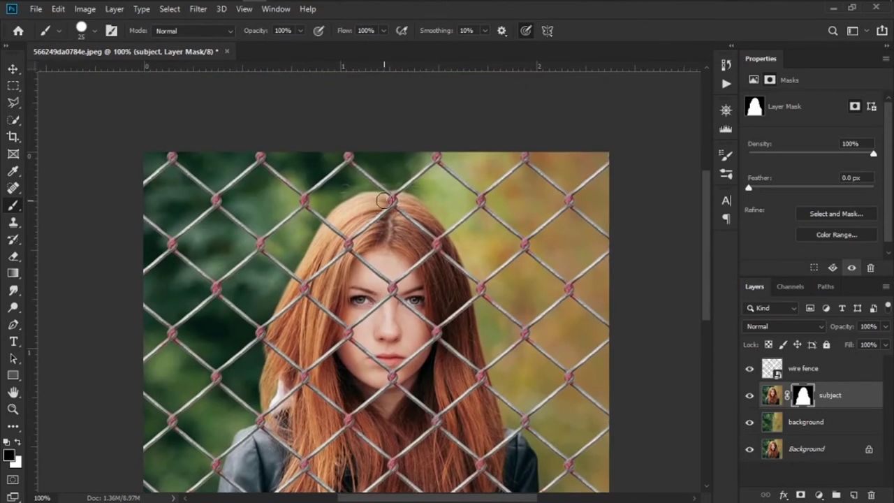
pyautogui.moveTo(384, 201)
pyautogui.mouseDown()
pyautogui.moveTo(345, 202)
pyautogui.moveTo(343, 210)
pyautogui.moveTo(375, 209)
pyautogui.moveTo(341, 236)
pyautogui.moveTo(329, 210)
pyautogui.mouseUp()
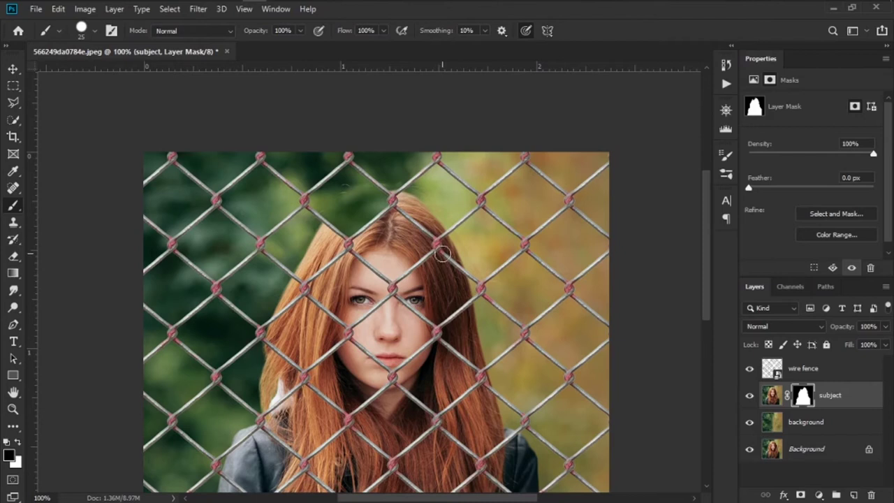
pyautogui.scroll(-3, 293, 331)
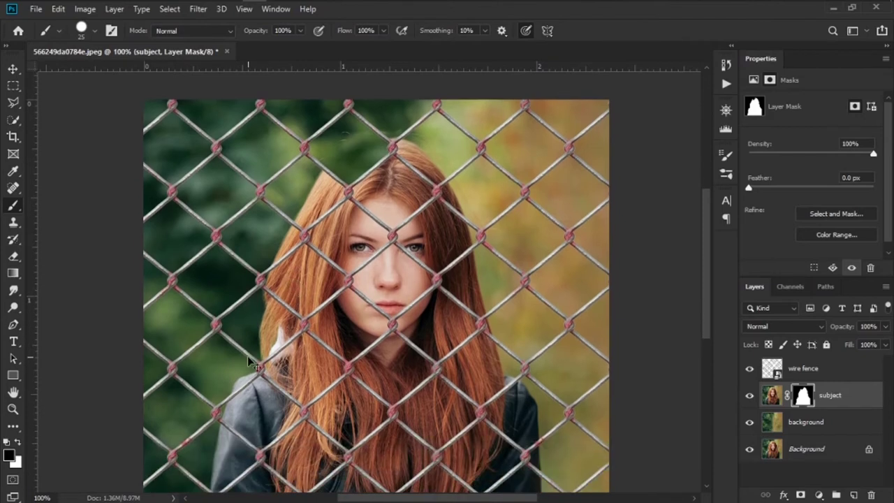
pyautogui.hotkey('ctrl', '+')
pyautogui.scroll(-5, 247, 357)
pyautogui.hscroll(-5, 238, 218)
pyautogui.moveTo(285, 144)
pyautogui.mouseDown()
pyautogui.moveTo(355, 200)
pyautogui.moveTo(305, 186)
pyautogui.moveTo(284, 260)
pyautogui.mouseUp()
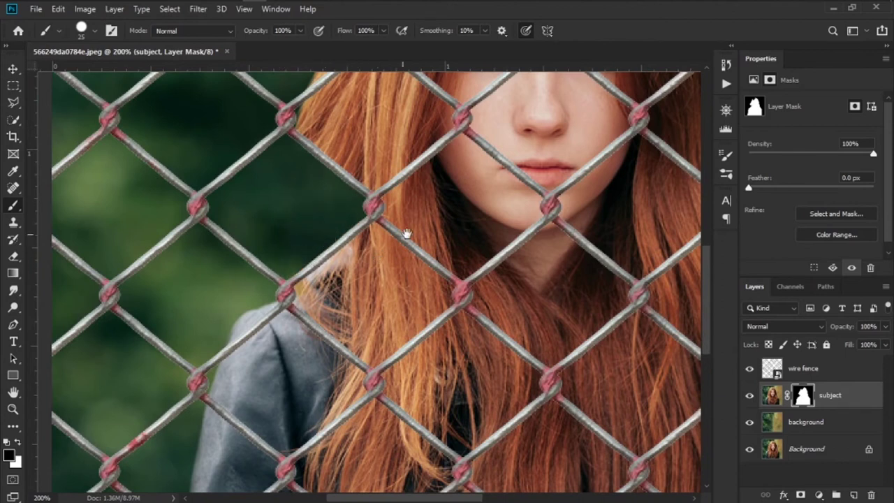
pyautogui.moveTo(406, 233); pyautogui.dragTo(123, 468)
pyautogui.moveTo(293, 203)
pyautogui.mouseDown()
pyautogui.moveTo(391, 258)
pyautogui.moveTo(308, 279)
pyautogui.moveTo(353, 294)
pyautogui.mouseUp()
pyautogui.moveTo(380, 482); pyautogui.dragTo(304, 152)
# Step: Mask the jacket, beside-chin and bottom fence diamonds so the background shows through
pyautogui.moveTo(419, 238)
pyautogui.mouseDown()
pyautogui.moveTo(463, 289)
pyautogui.moveTo(459, 329)
pyautogui.moveTo(619, 194)
pyautogui.mouseUp()
pyautogui.moveTo(79, 223)
pyautogui.mouseDown()
pyautogui.moveTo(184, 240)
pyautogui.moveTo(235, 300)
pyautogui.moveTo(190, 289)
pyautogui.mouseUp()
pyautogui.moveTo(102, 474); pyautogui.dragTo(137, 303)
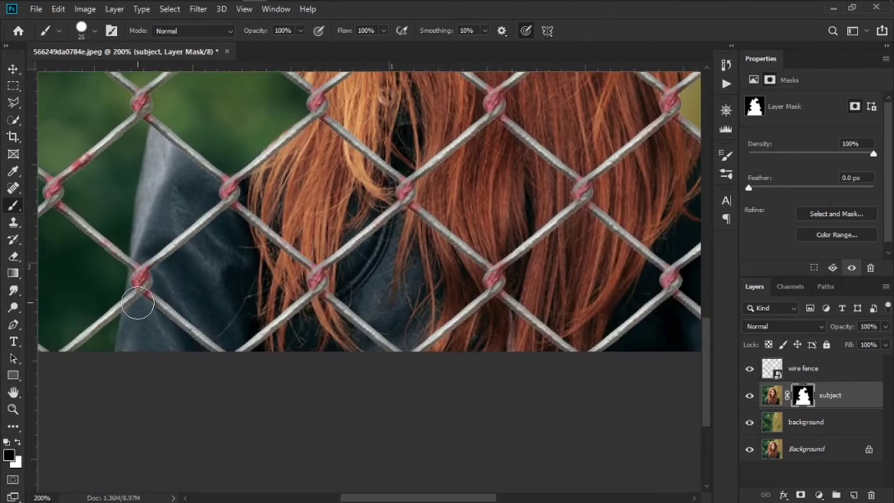
pyautogui.moveTo(124, 352); pyautogui.dragTo(48, 365)
pyautogui.moveTo(286, 291); pyautogui.dragTo(309, 212)
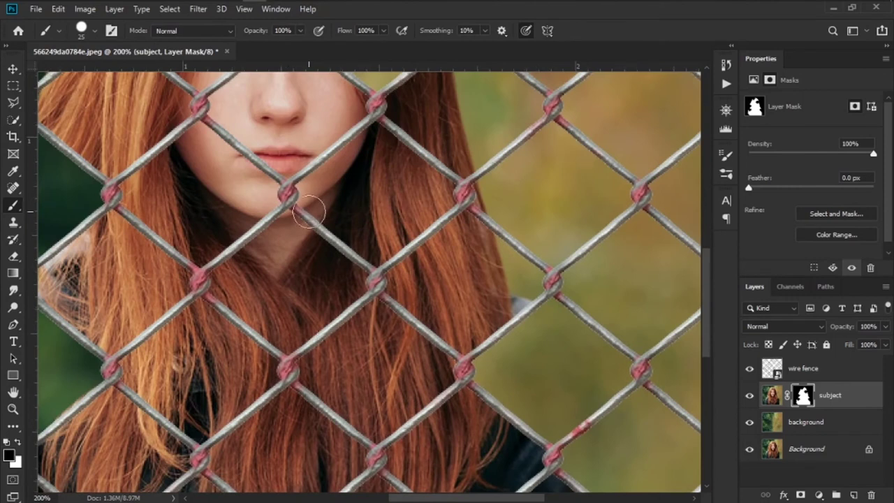
pyautogui.moveTo(136, 185)
pyautogui.mouseDown()
pyautogui.moveTo(191, 136)
pyautogui.moveTo(240, 219)
pyautogui.moveTo(162, 200)
pyautogui.moveTo(175, 208)
pyautogui.mouseUp()
pyautogui.hotkey('ctrl', '0')
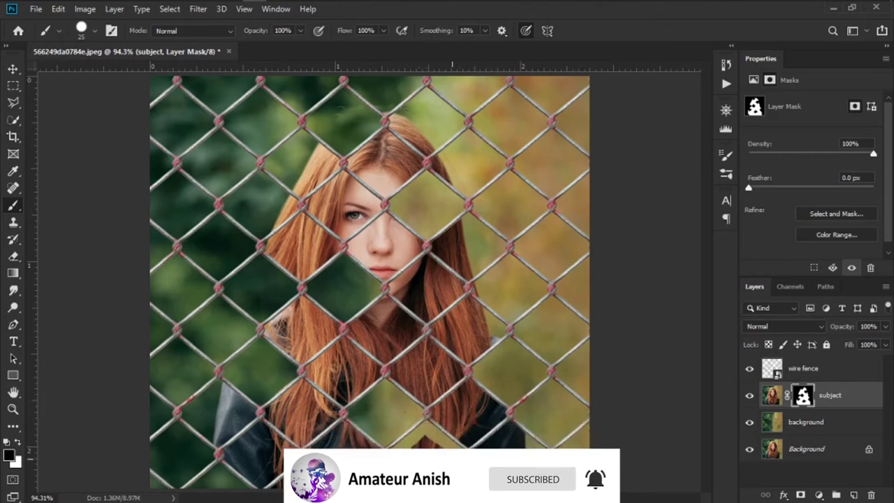
pyautogui.moveTo(401, 461)
pyautogui.mouseDown()
pyautogui.moveTo(422, 447)
pyautogui.moveTo(441, 454)
pyautogui.mouseUp()
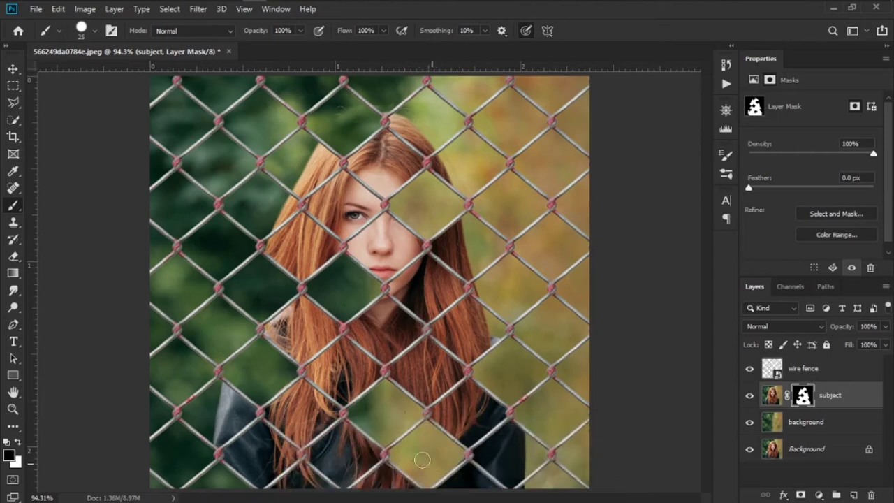
pyautogui.click(807, 433)
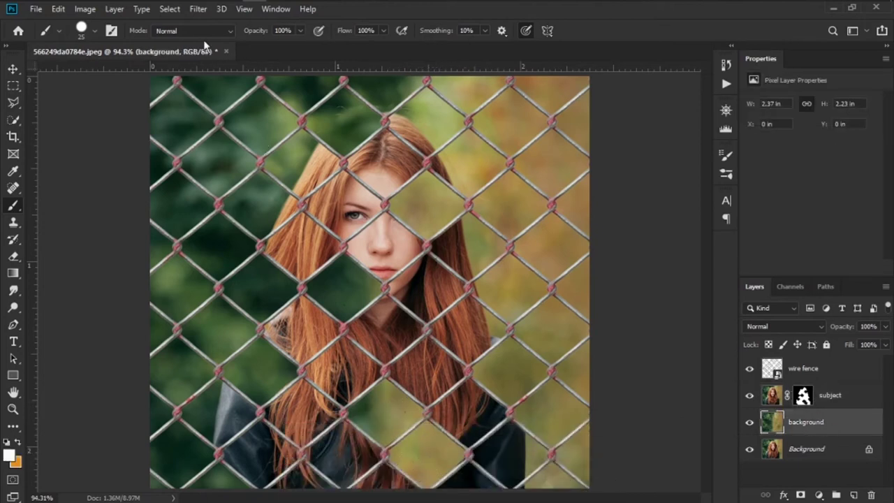
# Step: Apply a 28 px Field Blur from the Blur Gallery to the background layer
pyautogui.click(198, 8)
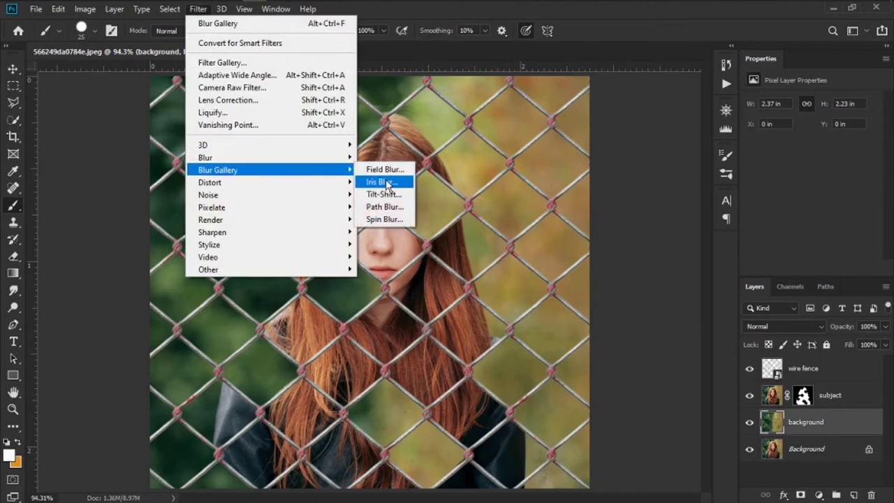
pyautogui.click(383, 182)
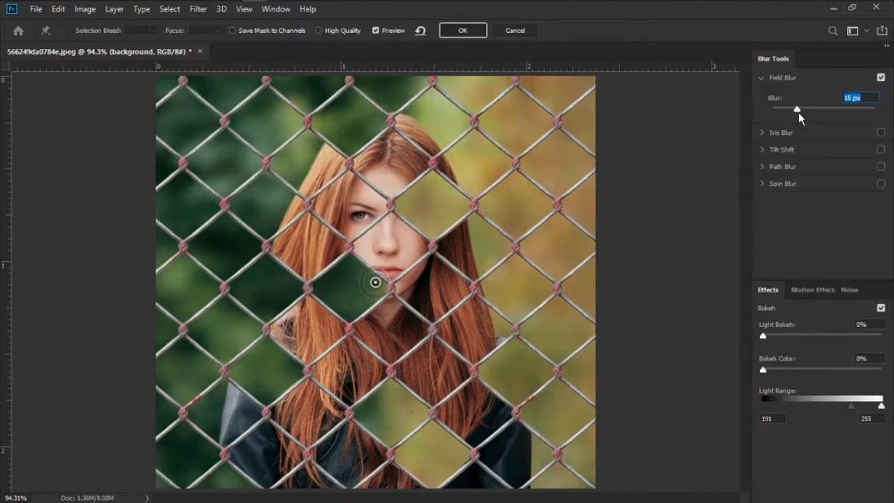
pyautogui.moveTo(806, 110); pyautogui.dragTo(813, 116)
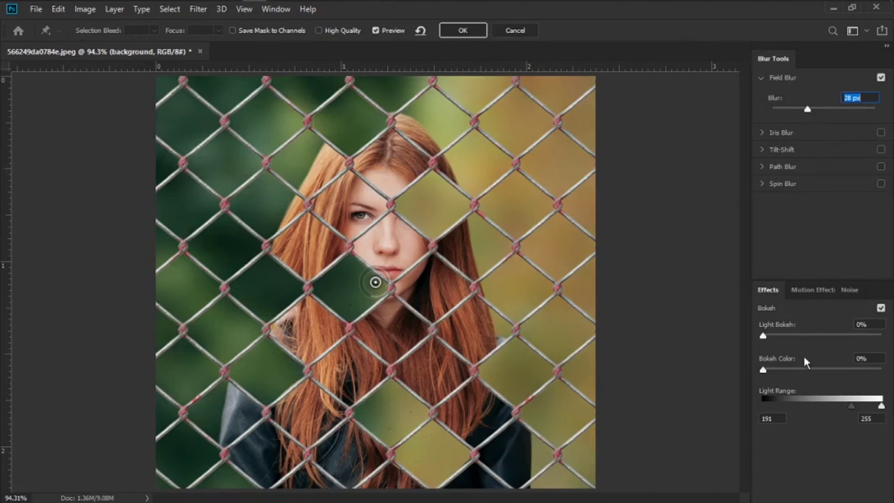
pyautogui.click(465, 34)
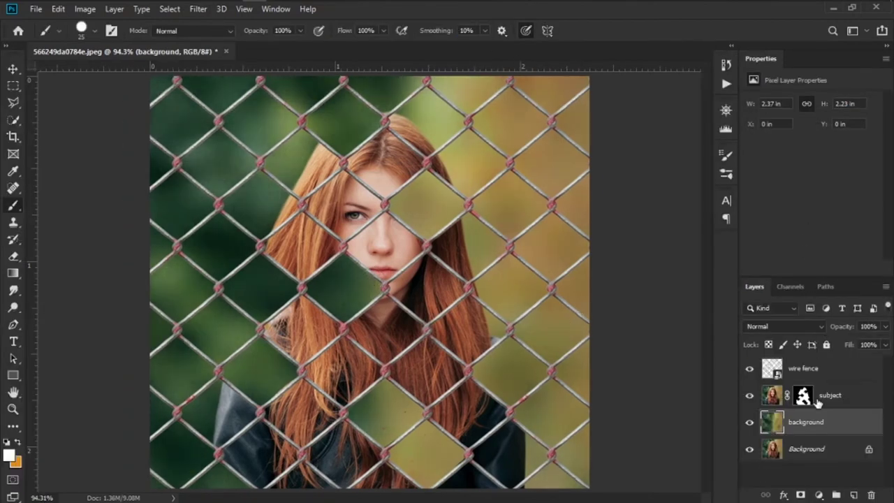
# Step: Add a Color Lookup layer using 3Strip.look above the background layer
pyautogui.click(804, 397)
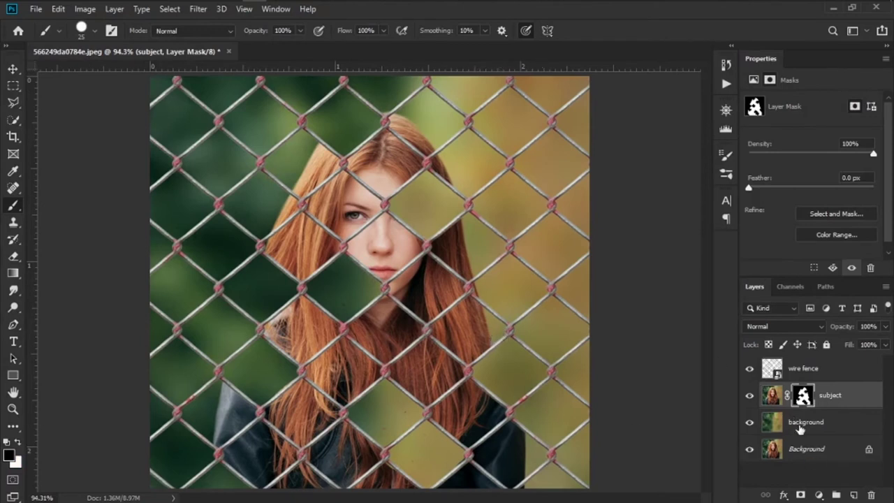
pyautogui.click(794, 422)
pyautogui.click(819, 495)
pyautogui.click(826, 427)
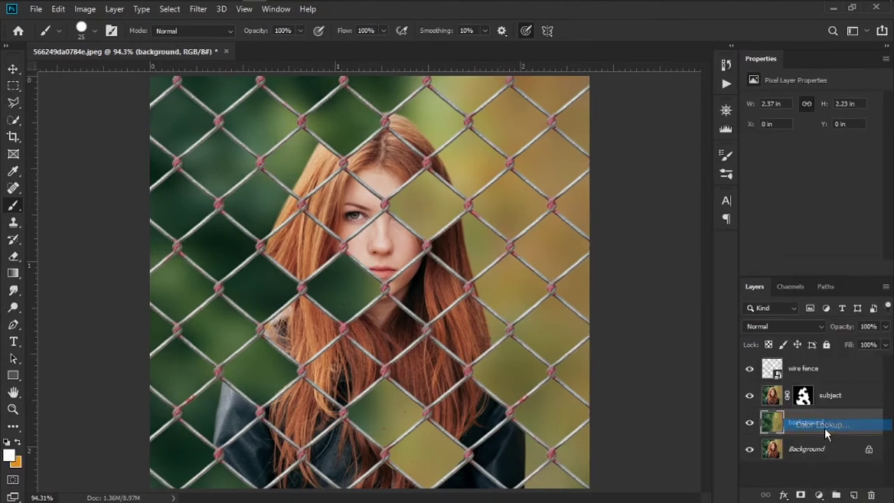
pyautogui.click(848, 102)
pyautogui.click(818, 168)
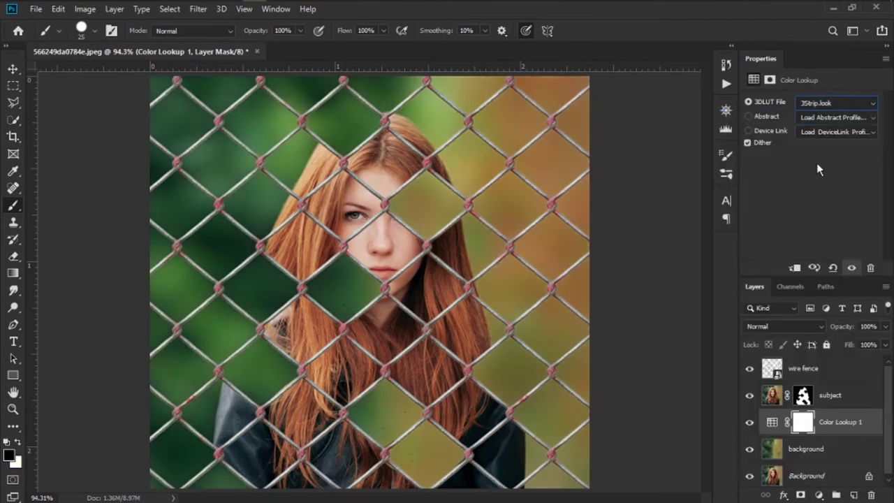
pyautogui.press('Down')
pyautogui.press('Up')
# Step: Add a second Color Lookup clipped to the subject at 53%, and clip Color Lookup 1 to background
pyautogui.click(830, 395)
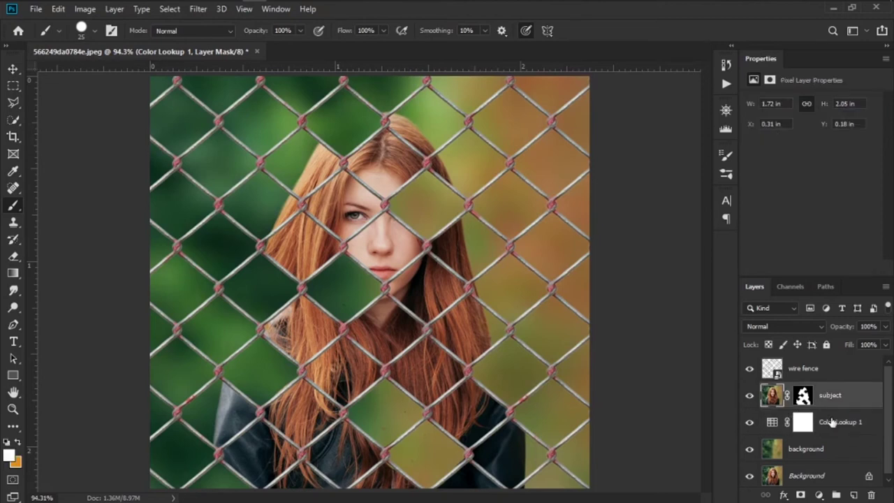
pyautogui.click(818, 496)
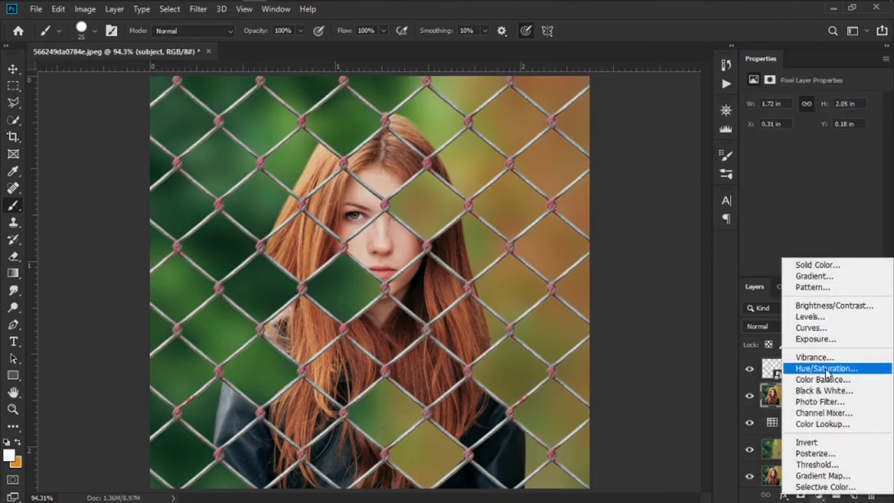
pyautogui.click(824, 424)
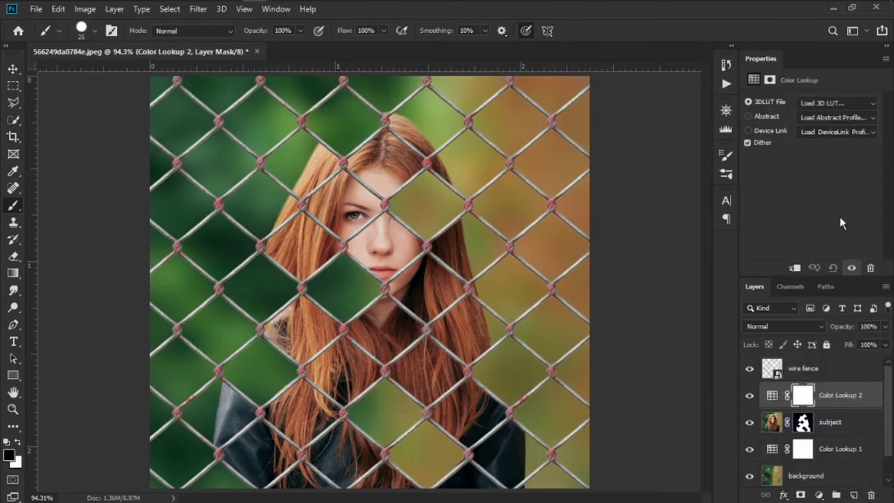
pyautogui.click(852, 105)
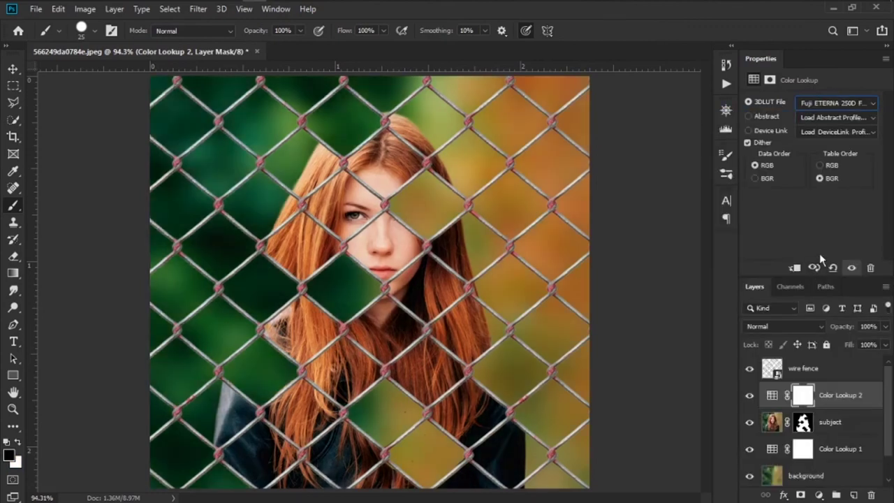
pyautogui.click(794, 268)
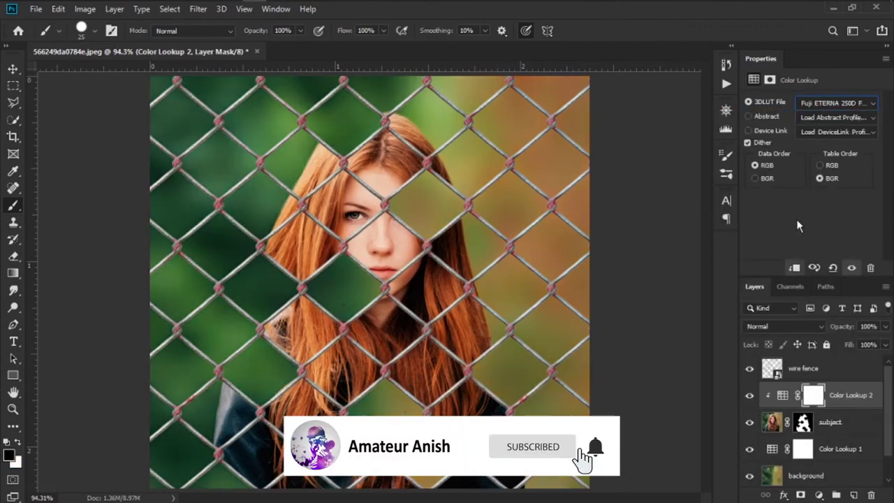
pyautogui.moveTo(846, 332); pyautogui.dragTo(816, 340)
pyautogui.click(775, 455)
pyautogui.rightClick(844, 451)
pyautogui.click(719, 255)
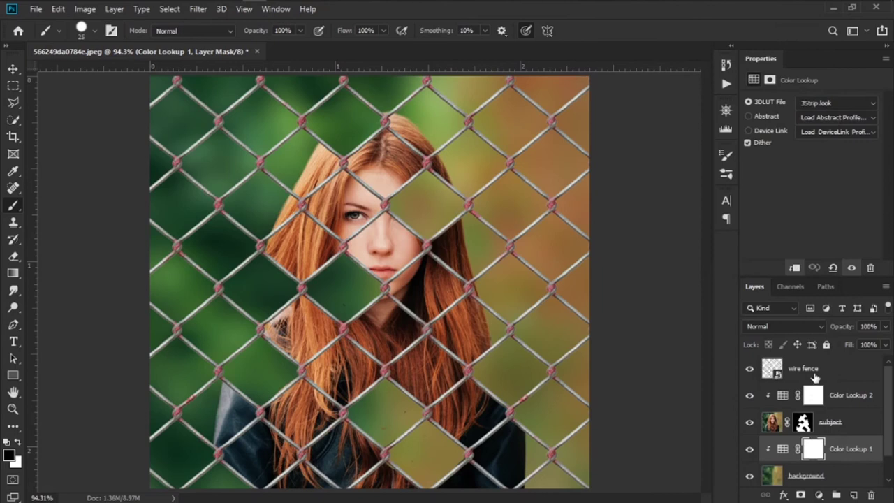
# Step: Desaturate the fence's Reds to -100 with a Hue/Saturation layer clipped to wire fence
pyautogui.click(803, 370)
pyautogui.click(818, 495)
pyautogui.click(813, 333)
pyautogui.click(811, 120)
pyautogui.click(811, 137)
pyautogui.moveTo(811, 178); pyautogui.dragTo(748, 178)
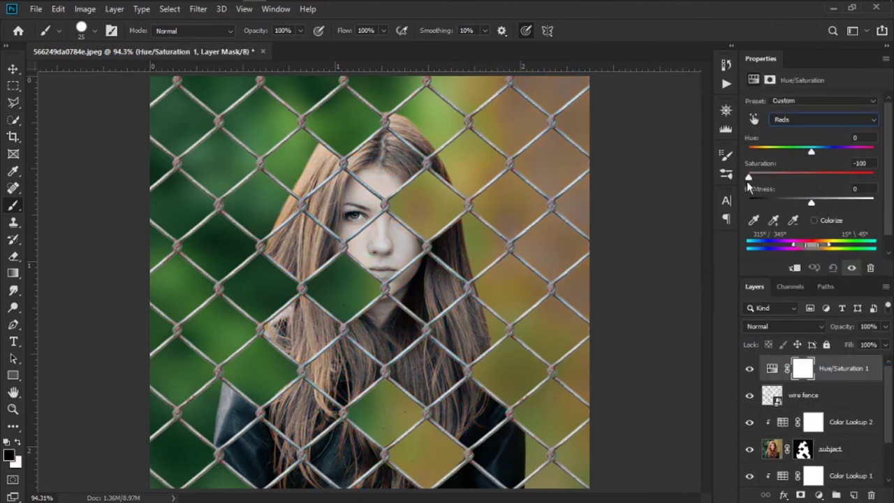
pyautogui.click(796, 269)
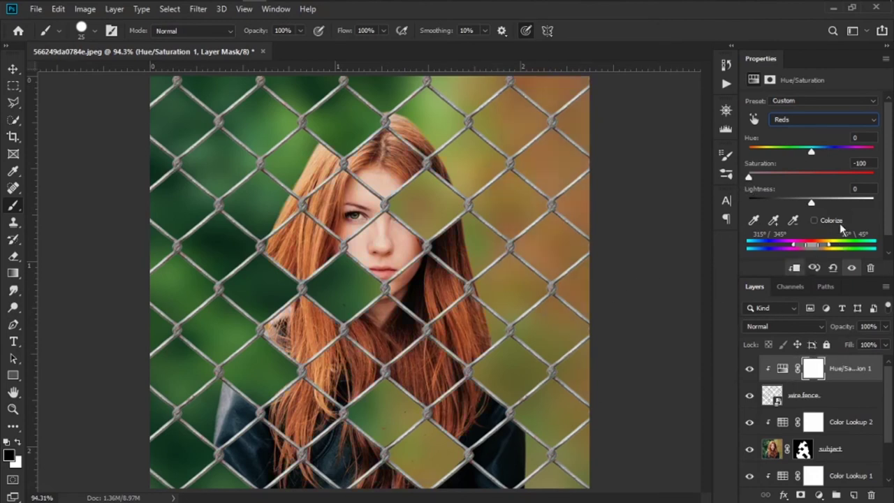
pyautogui.click(820, 496)
pyautogui.click(803, 283)
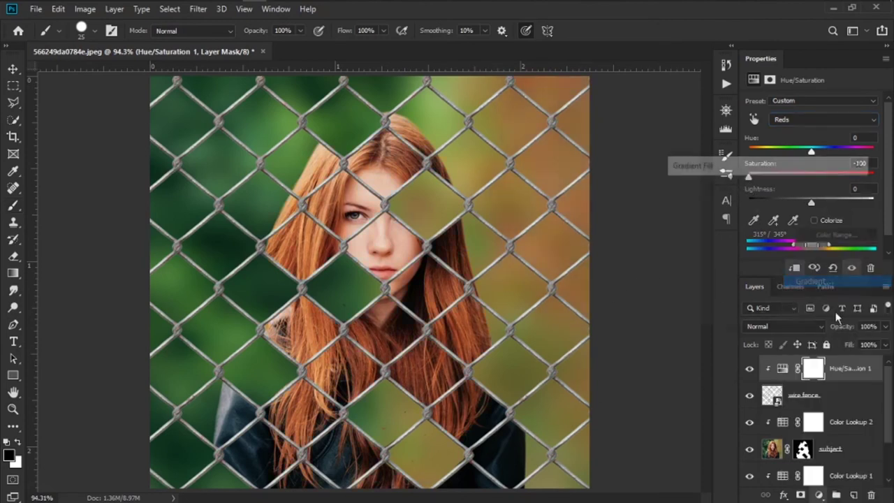
# Step: Make the fill gradient run from black (000000) to transparent
pyautogui.click(753, 192)
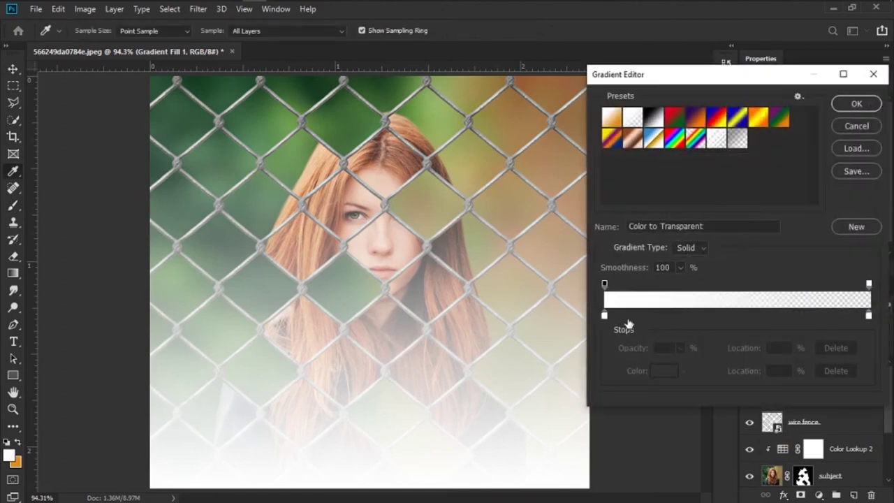
pyautogui.click(604, 316)
pyautogui.click(664, 371)
pyautogui.write('000000')
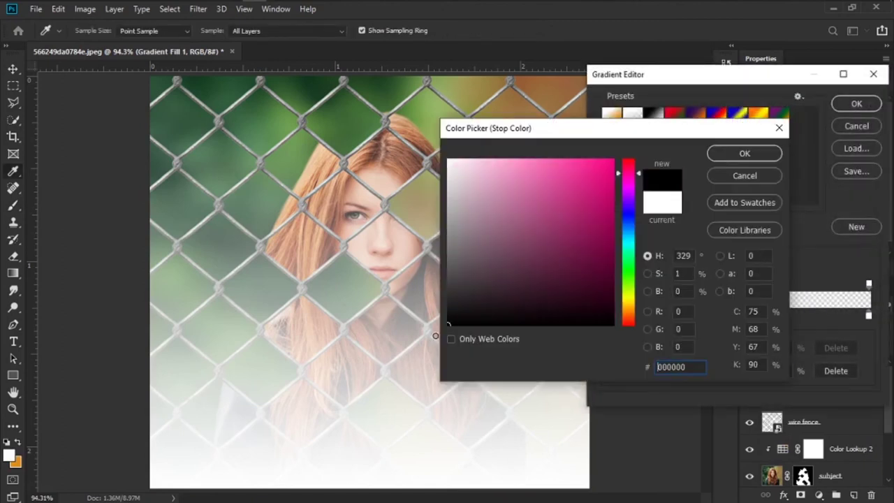
pyautogui.click(745, 153)
pyautogui.click(866, 318)
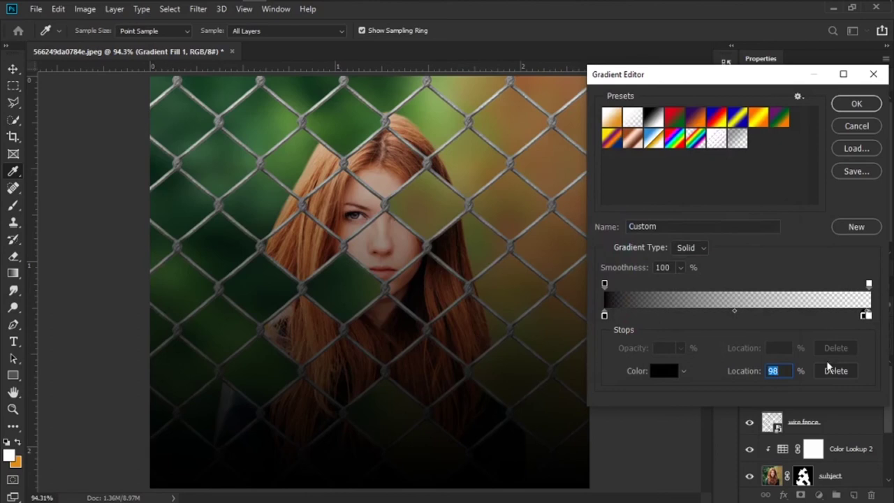
pyautogui.click(836, 371)
pyautogui.click(853, 104)
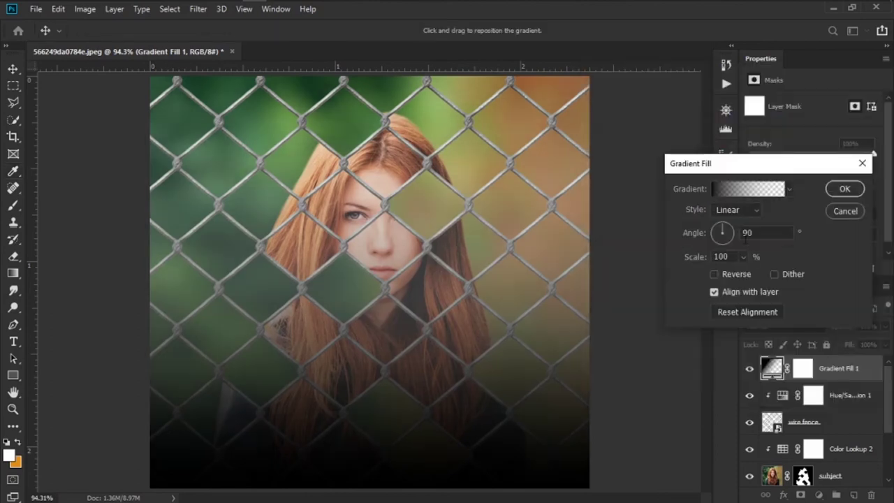
# Step: Set the gradient style to Radial with a 180° angle and confirm the fill
pyautogui.click(737, 210)
pyautogui.click(729, 231)
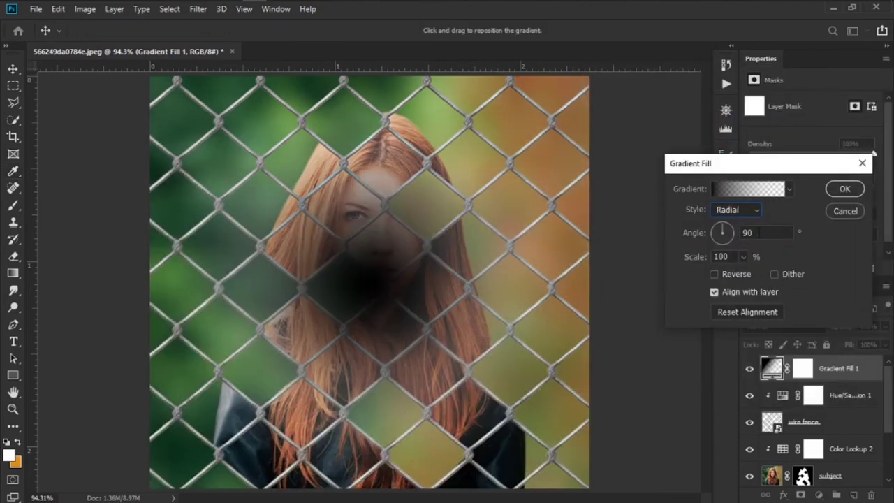
pyautogui.click(733, 240)
pyautogui.press('Return')
pyautogui.press('b')
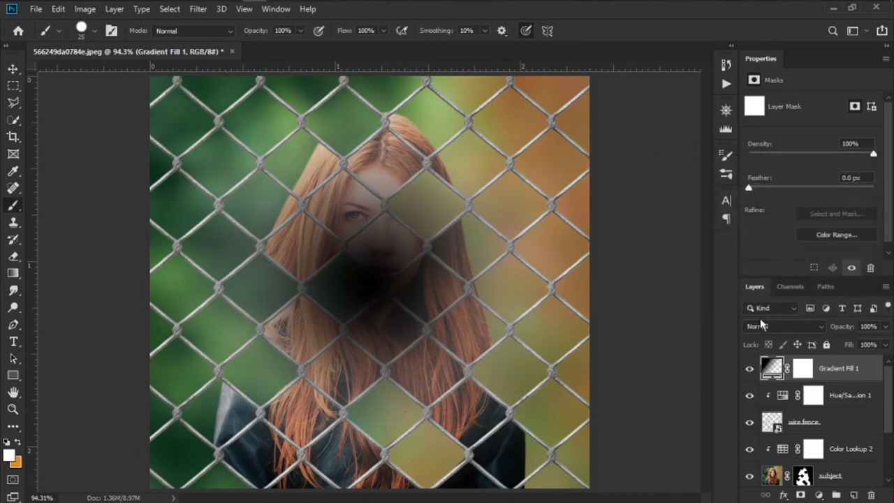
# Step: Reopen the gradient fill, enter 20, reverse the gradient and adjust its scale
pyautogui.doubleClick(764, 371)
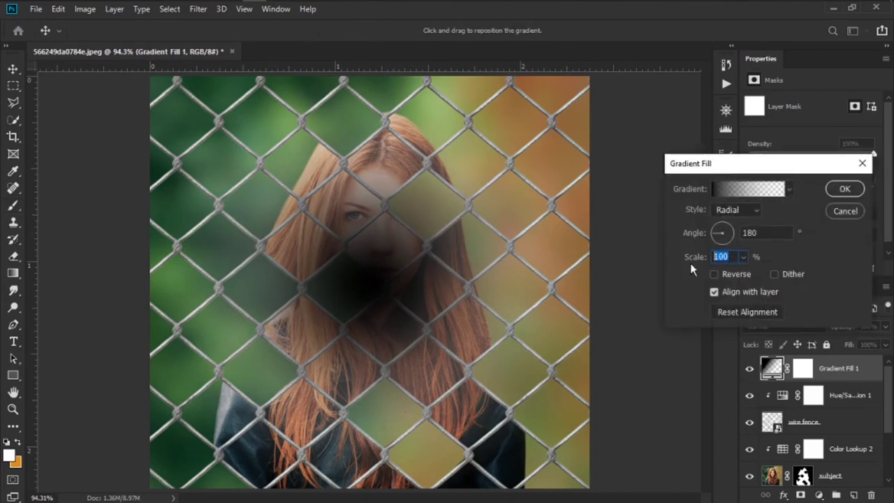
pyautogui.write('20')
pyautogui.click(714, 273)
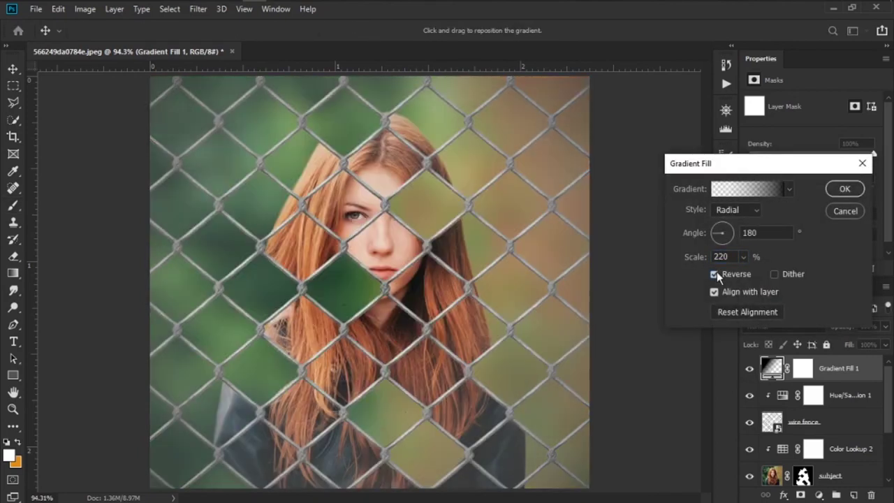
pyautogui.click(743, 257)
pyautogui.moveTo(746, 274)
pyautogui.mouseDown()
pyautogui.moveTo(774, 274)
pyautogui.moveTo(734, 278)
pyautogui.moveTo(760, 274)
pyautogui.moveTo(741, 282)
pyautogui.mouseUp()
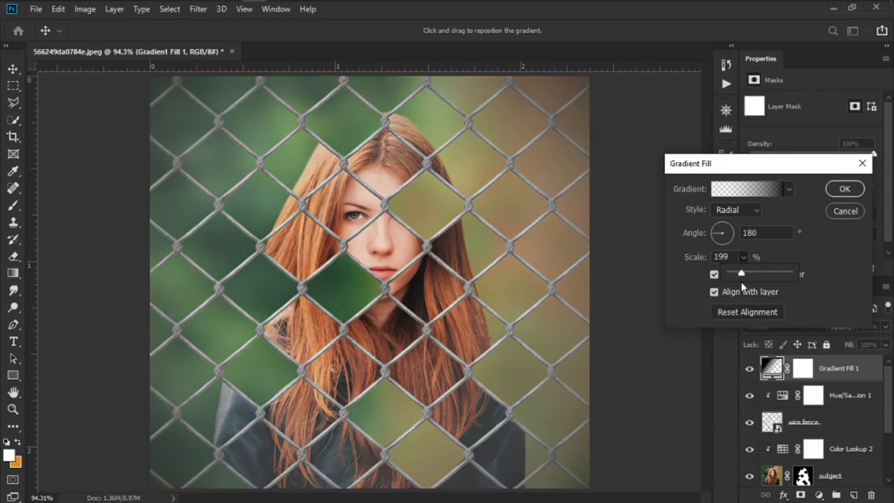
# Step: Delete the gradient's white stop and widen the scale so only the edges darken
pyautogui.click(746, 188)
pyautogui.click(868, 316)
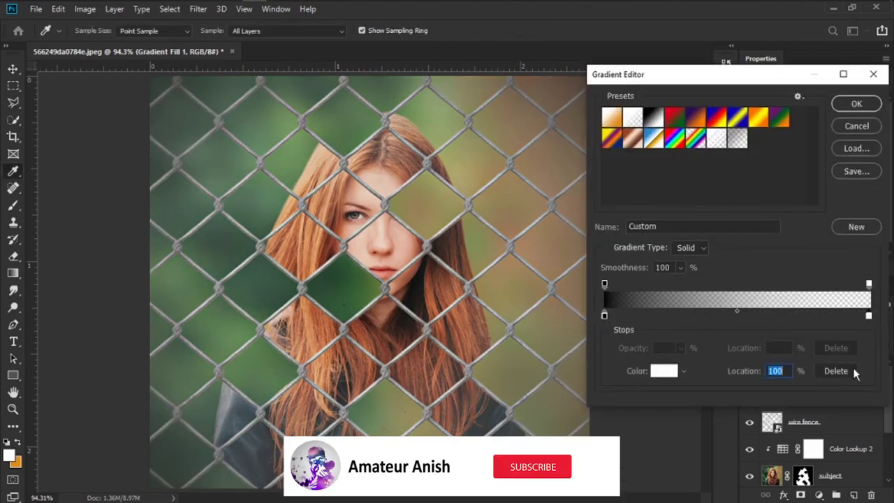
pyautogui.click(849, 370)
pyautogui.click(856, 103)
pyautogui.click(743, 257)
pyautogui.moveTo(753, 274); pyautogui.dragTo(759, 275)
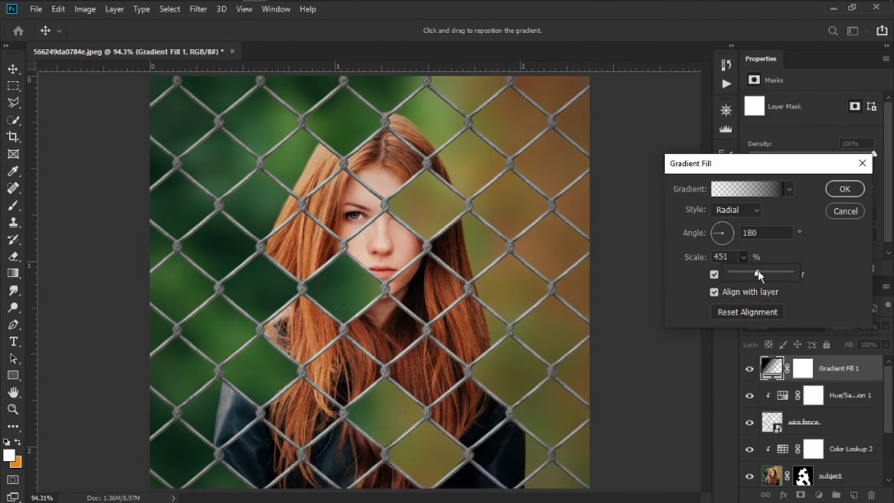
pyautogui.press('Return')
pyautogui.press('b')
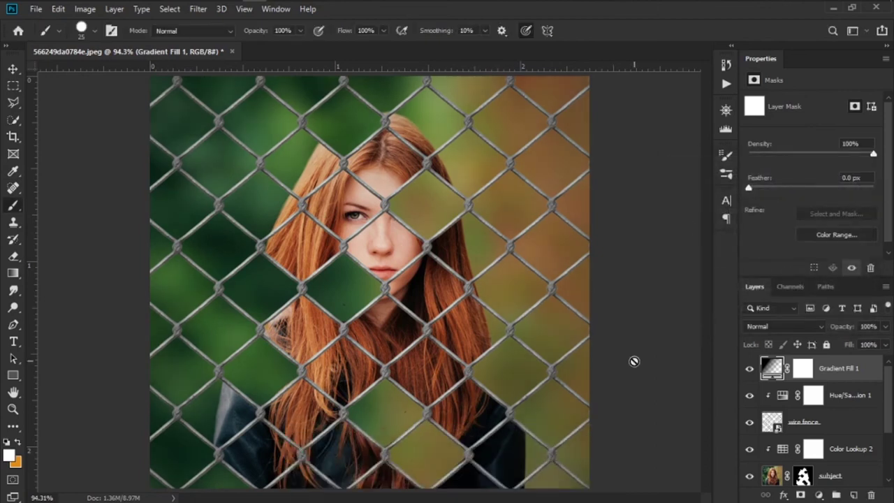
# Step: Fit the whole fence portrait on screen and hide the tools and panels
pyautogui.hotkey('ctrl', '-')
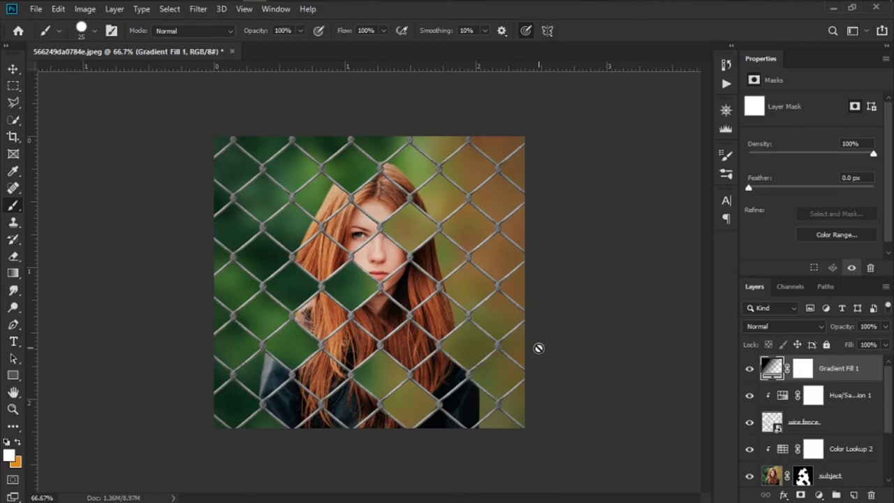
pyautogui.hotkey('ctrl', '0')
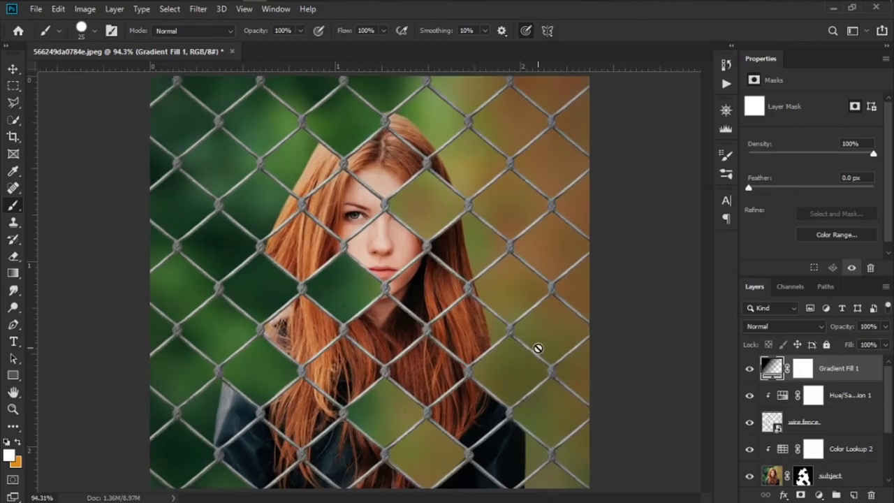
pyautogui.press('Tab')
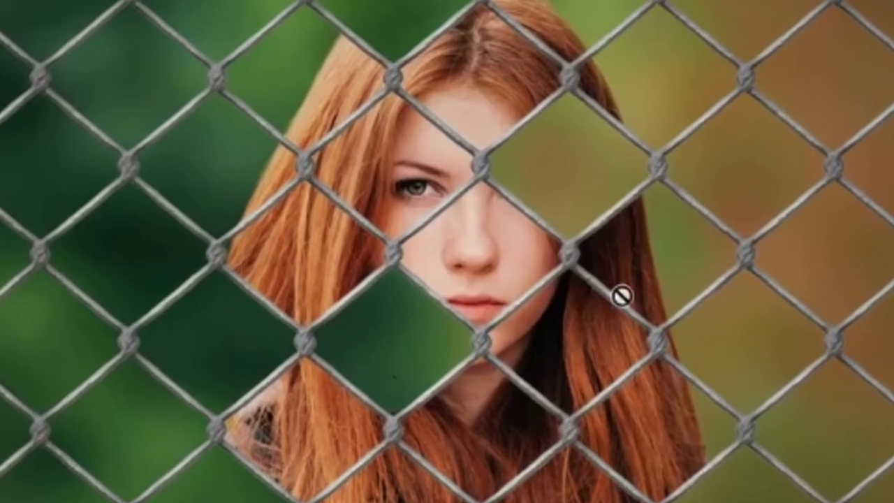